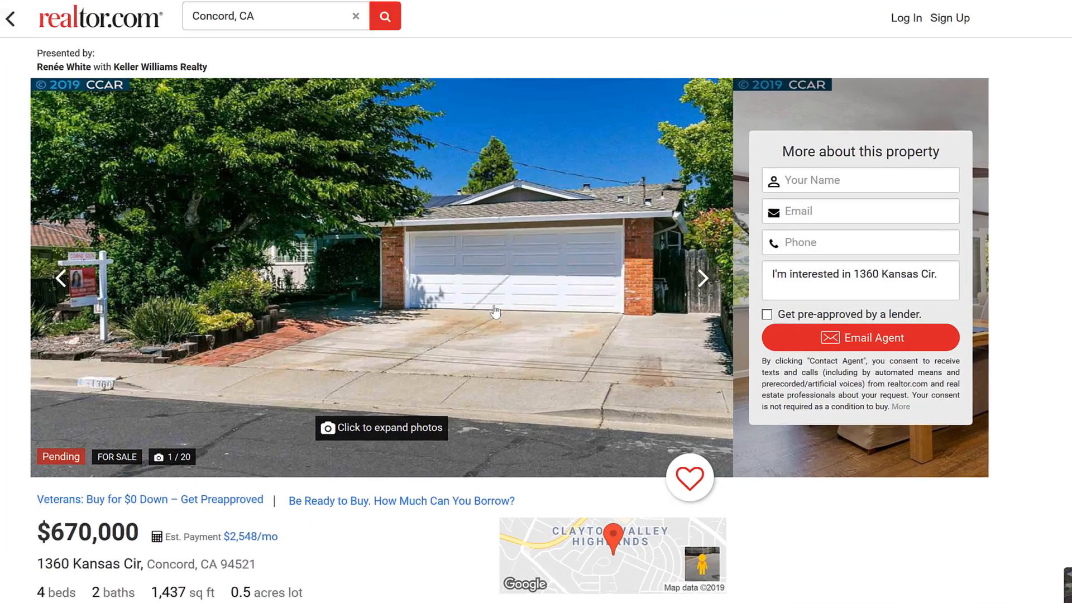
- Save the listing's main house photo to the Desktop under the file name kansas
right_click(495, 312)
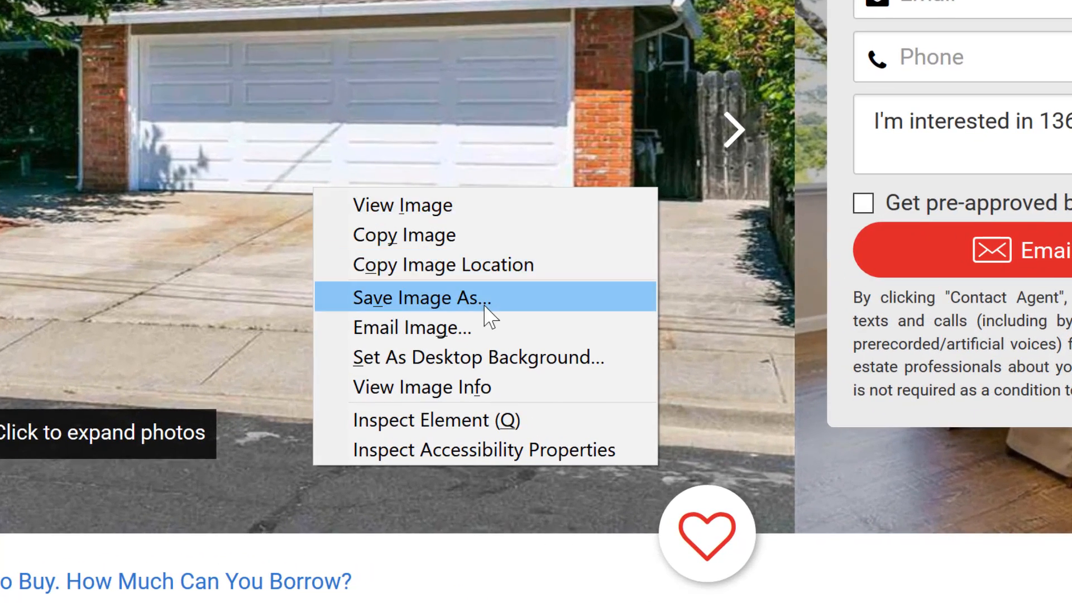
click(484, 305)
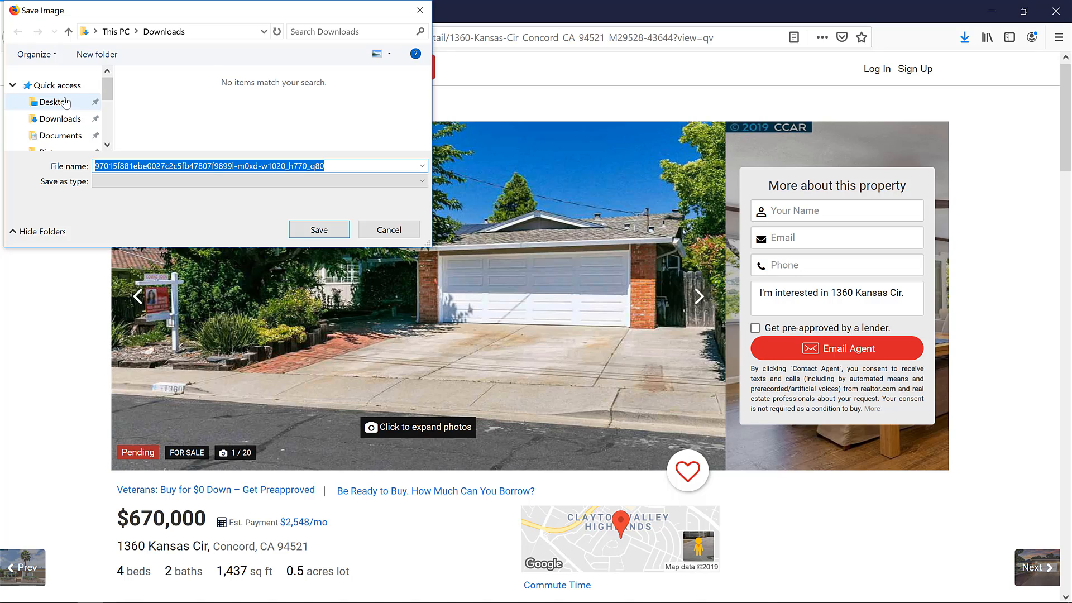
click(66, 103)
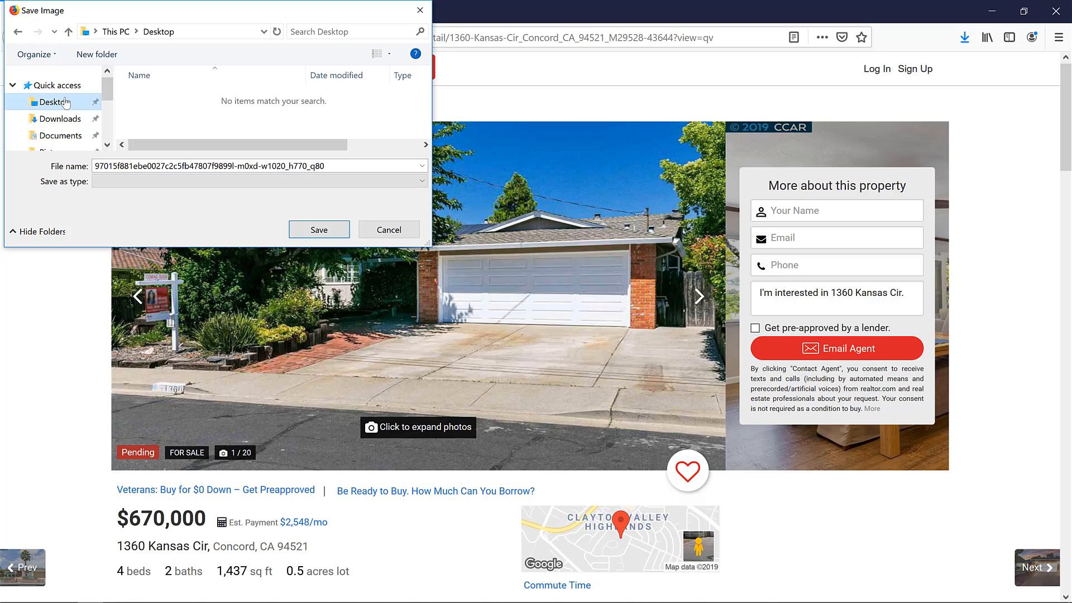
click(163, 165)
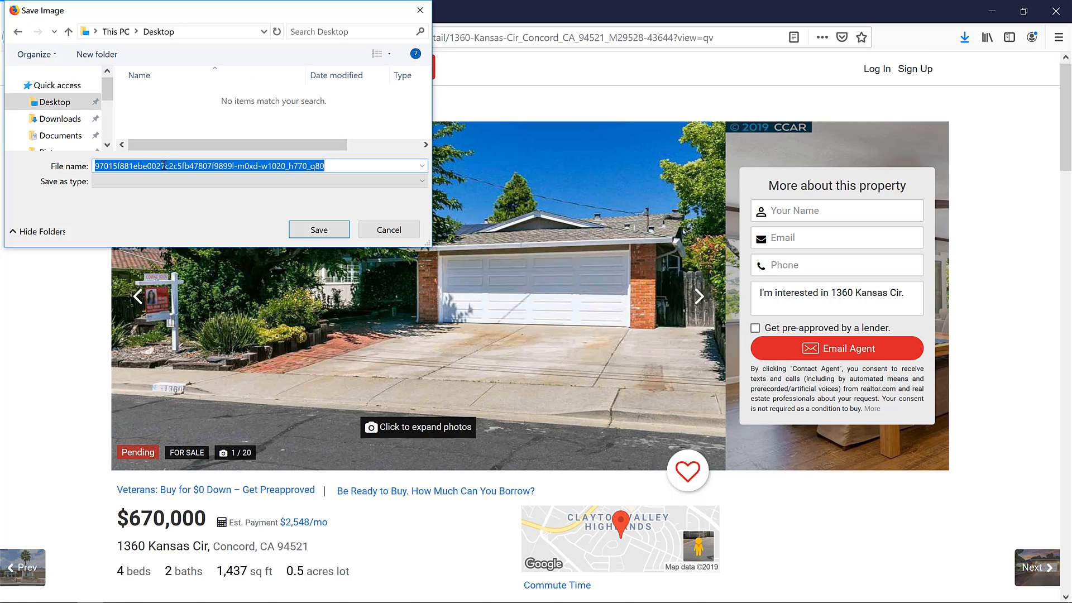
text(kansas)
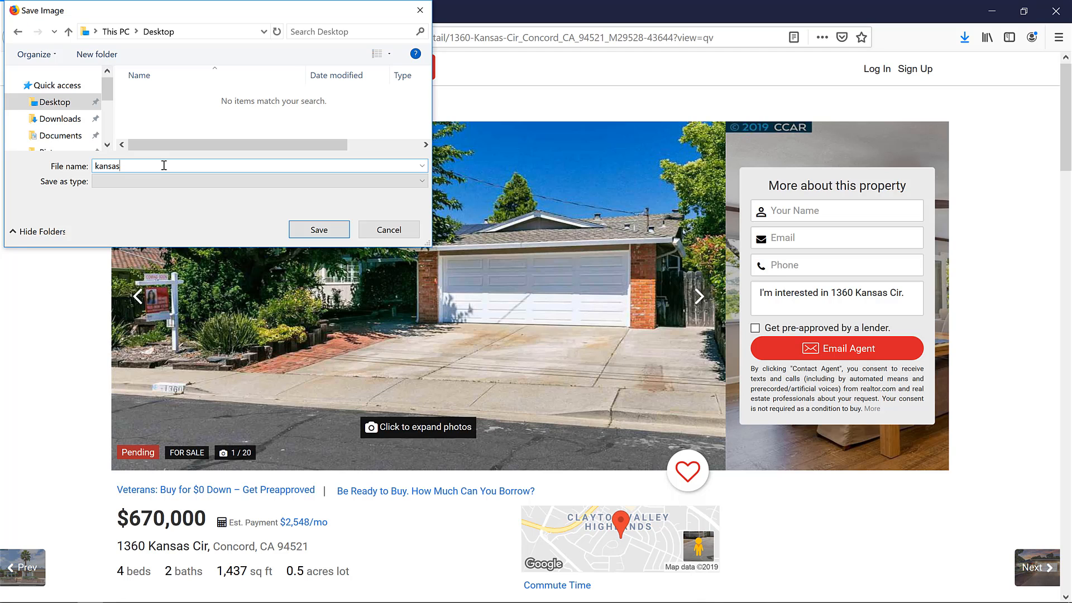
click(314, 230)
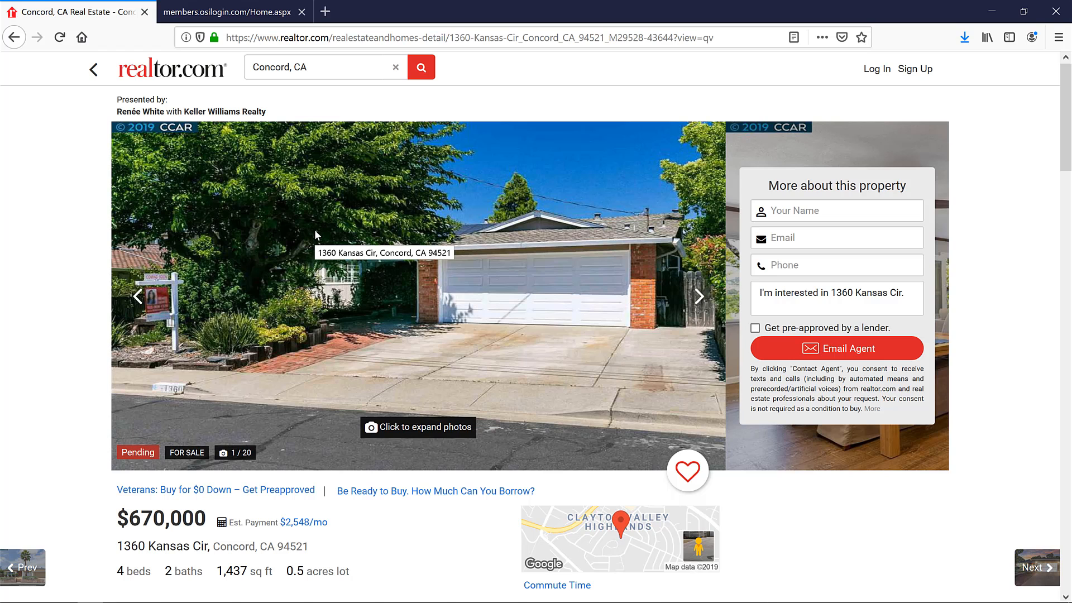
- Expand the full description under Property Details on the Kansas Cir listing
scroll(330, 242, down, 6)
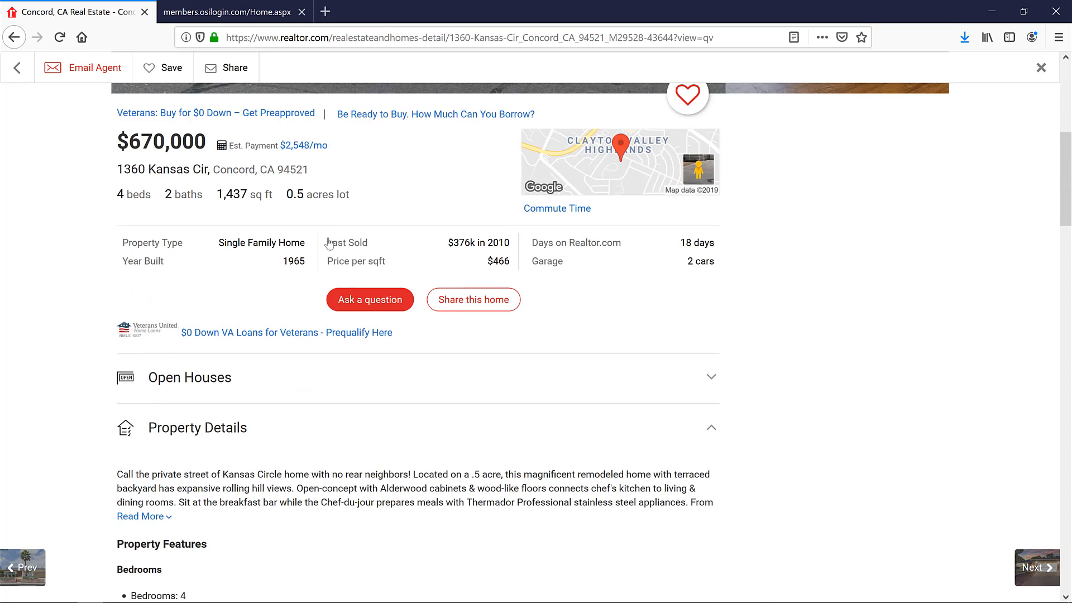
scroll(282, 407, down, 3)
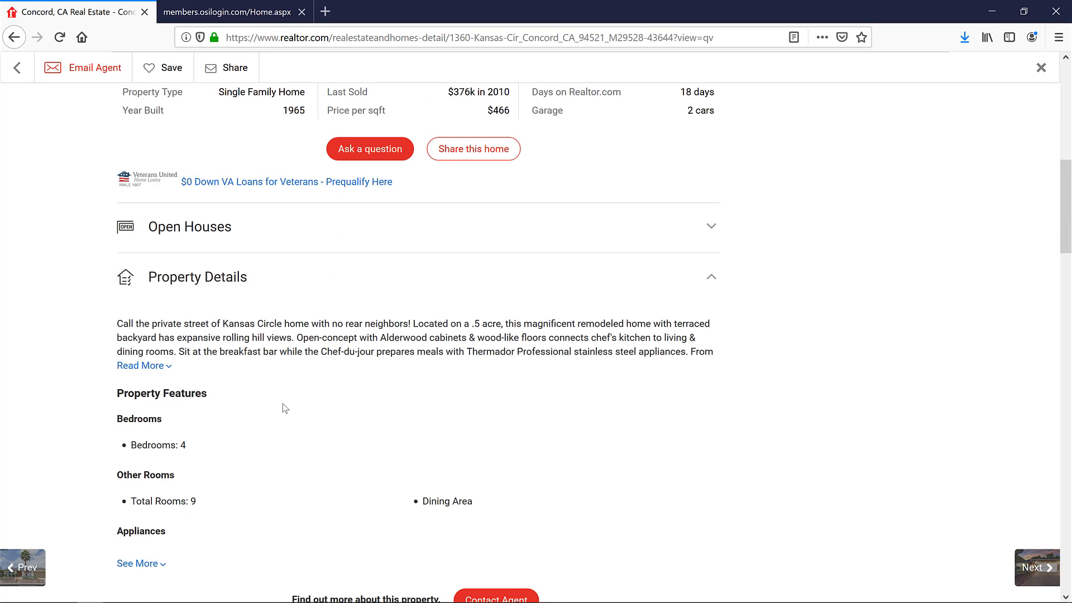
click(144, 366)
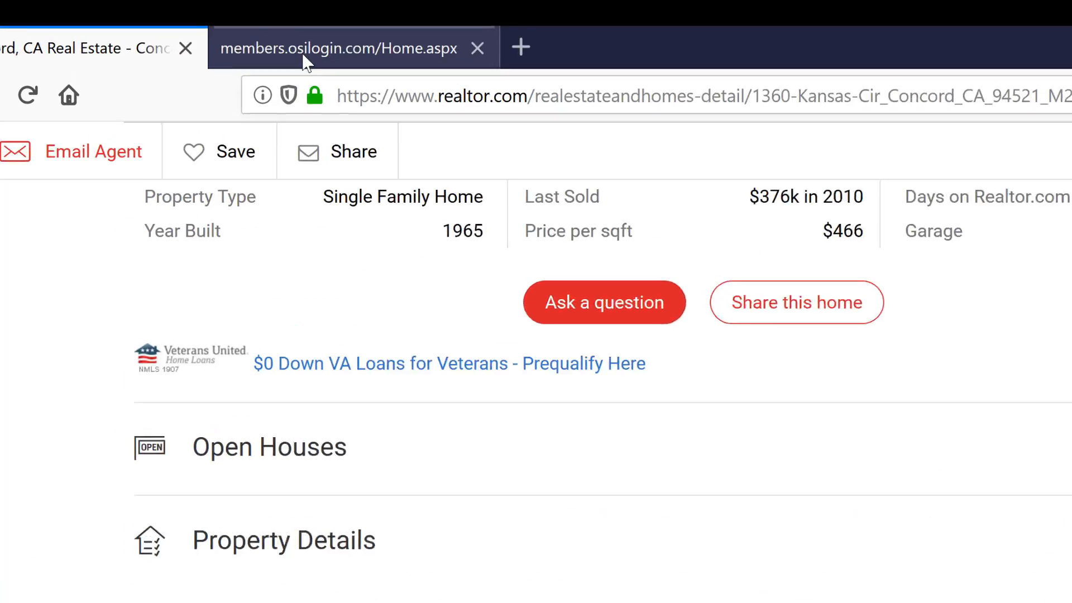
- Switch to the OSI Express site and create a new house flyer
click(208, 14)
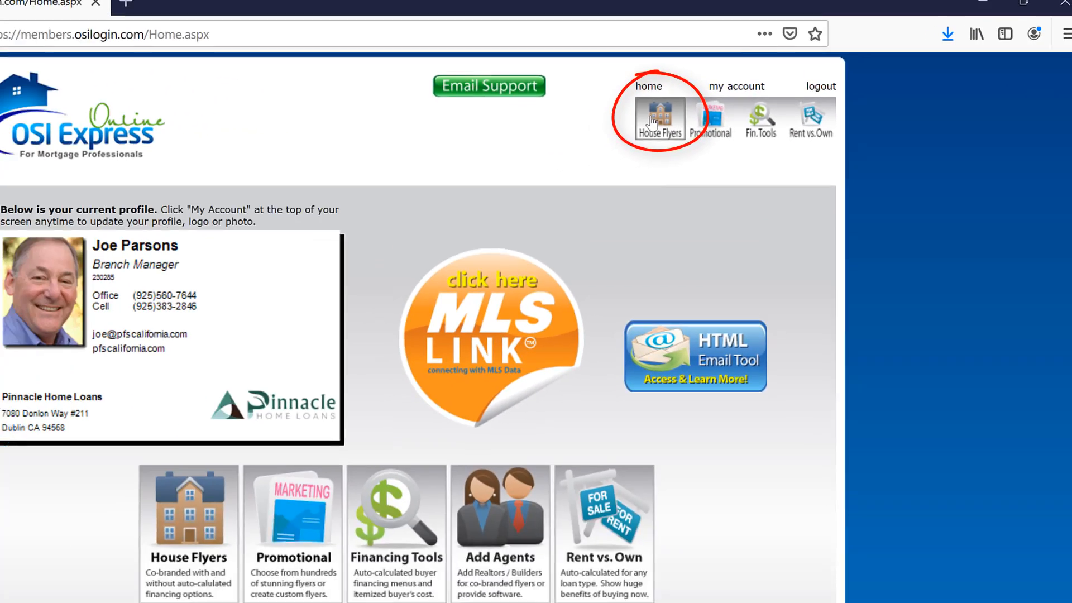
click(527, 142)
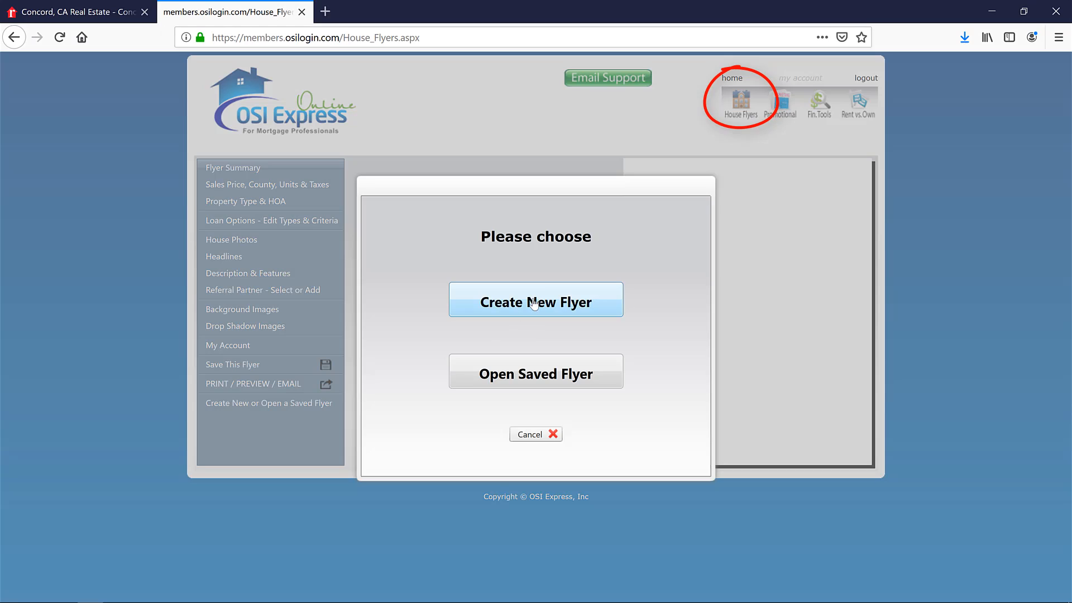
click(535, 303)
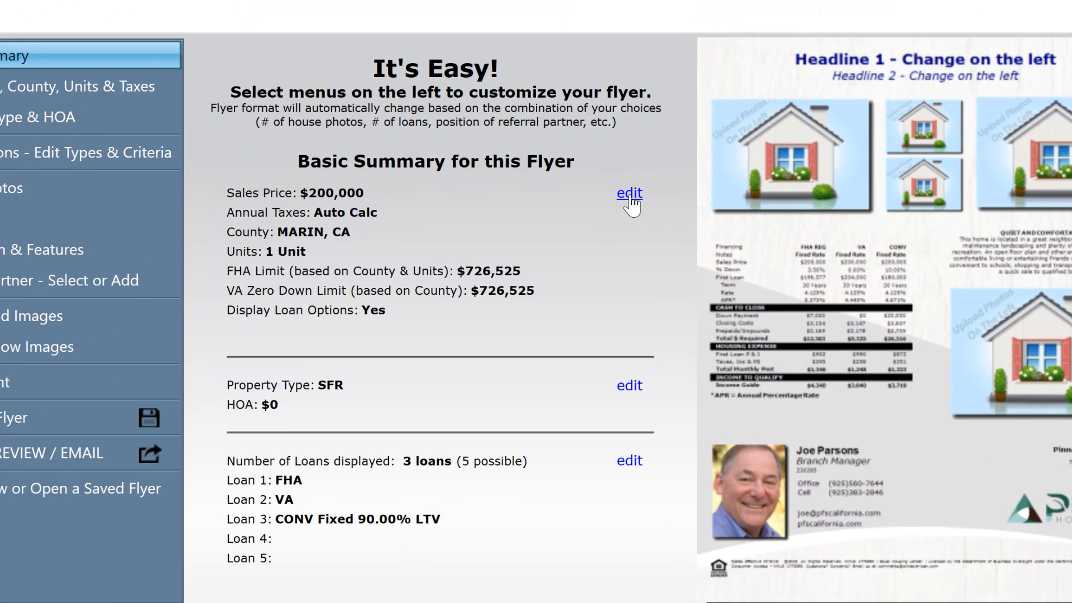
- Set the flyer's sales price to $670,000 and the FHA area to CONTRA COSTA, CA, and apply the changes
click(586, 242)
click(419, 257)
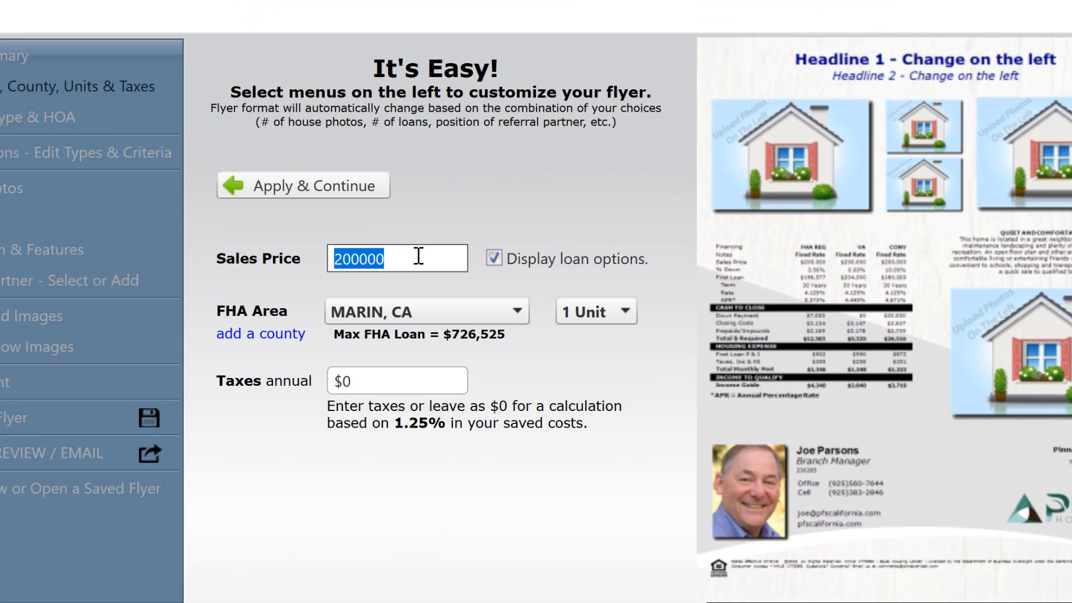
text(670000)
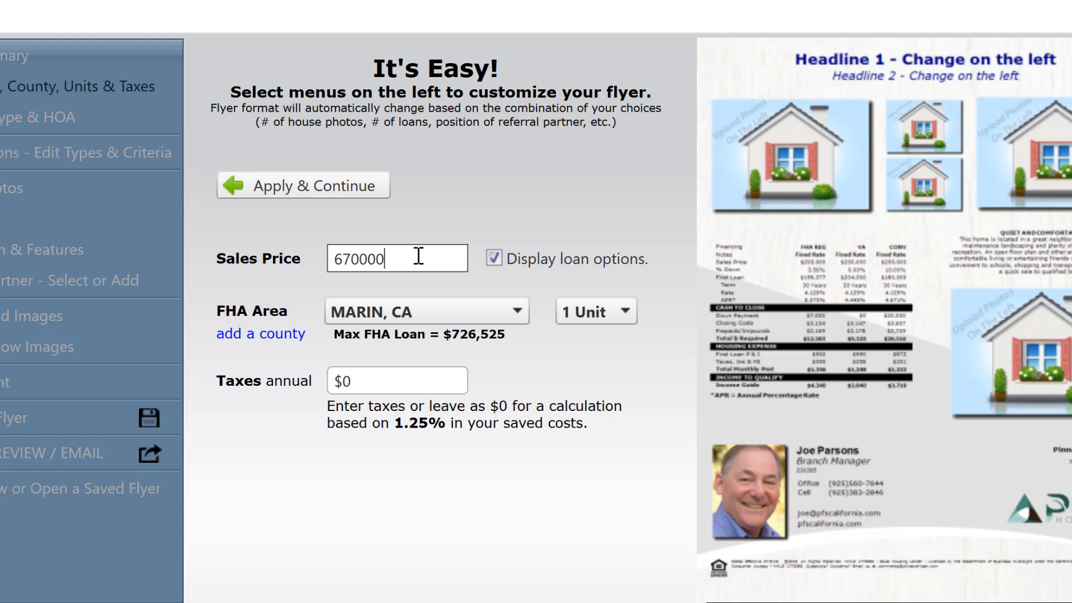
key(Return)
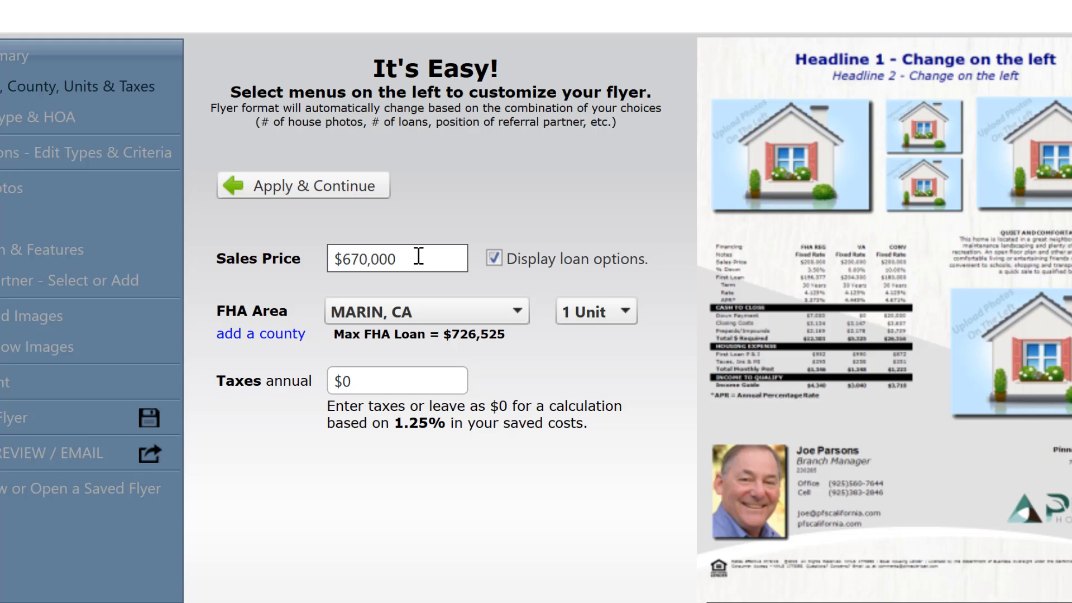
click(451, 320)
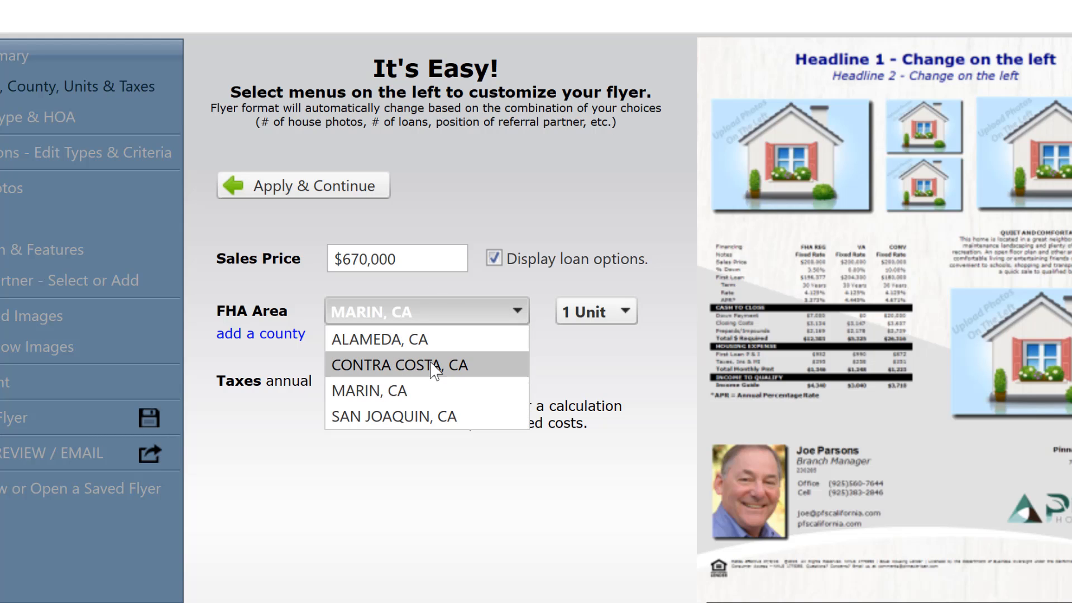
click(435, 366)
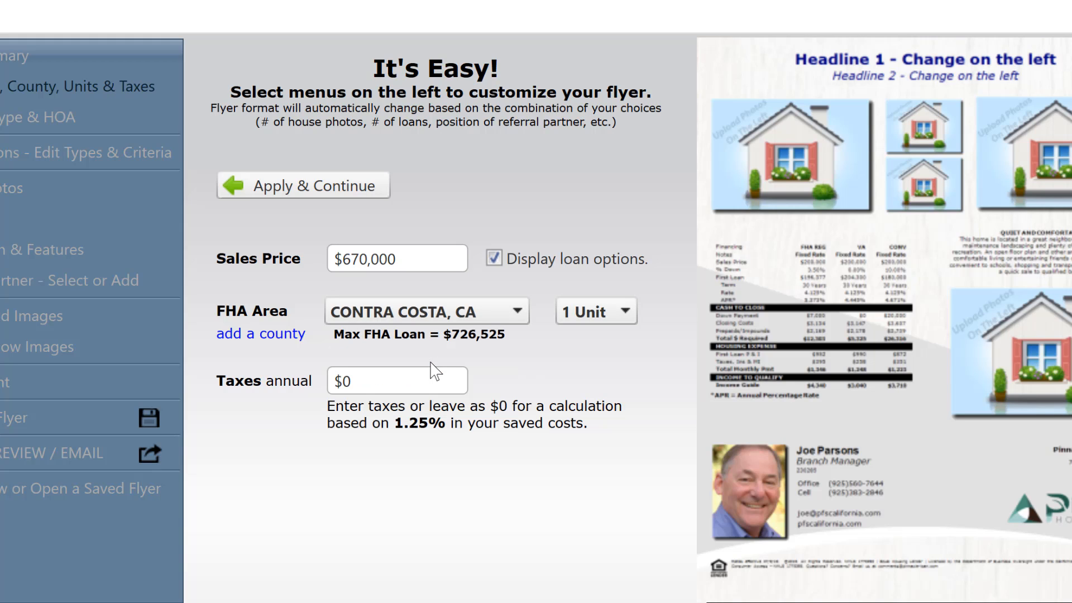
click(426, 378)
click(341, 191)
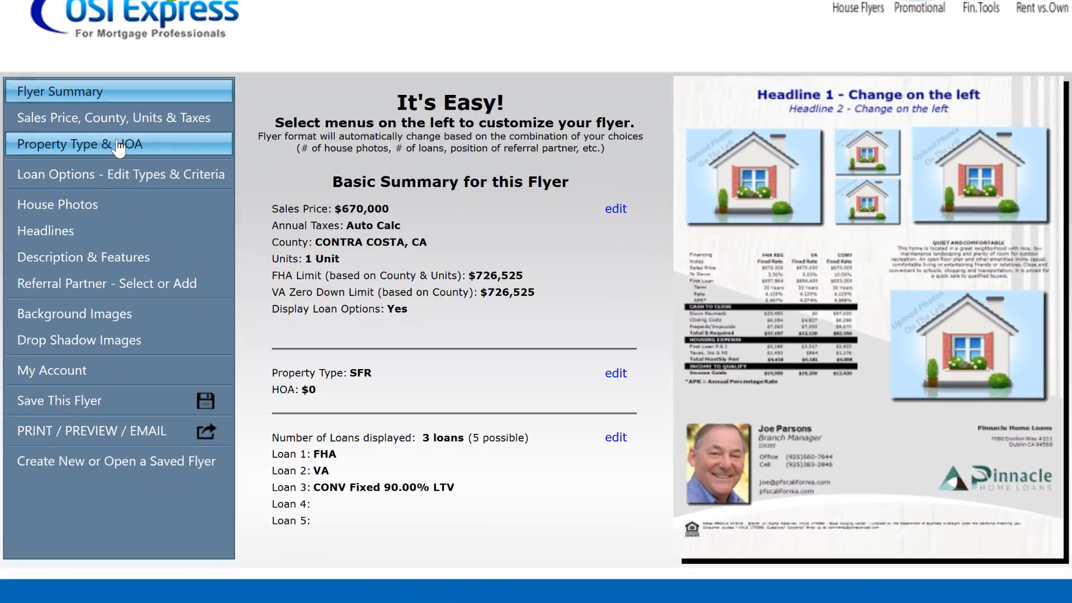
- Review the property type choices, keep Single Family with a $0 monthly HOA, and apply
click(119, 146)
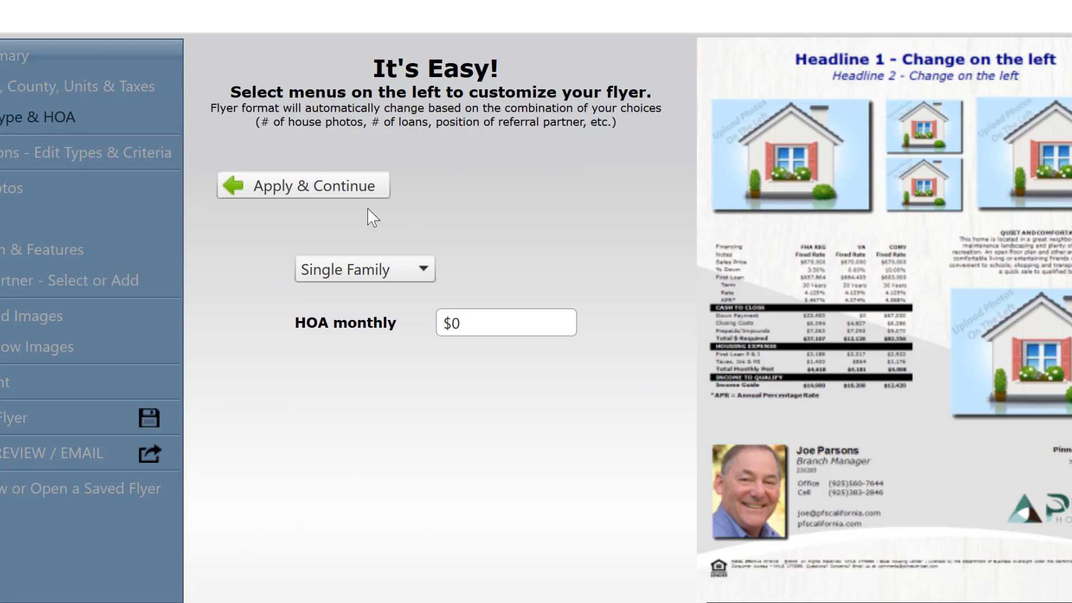
click(408, 272)
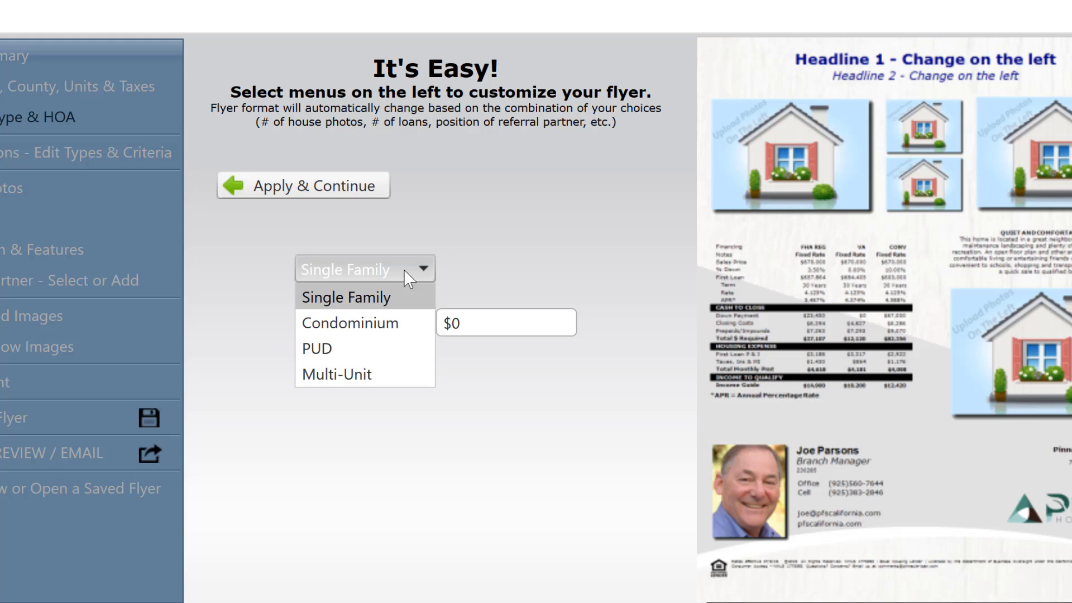
click(490, 261)
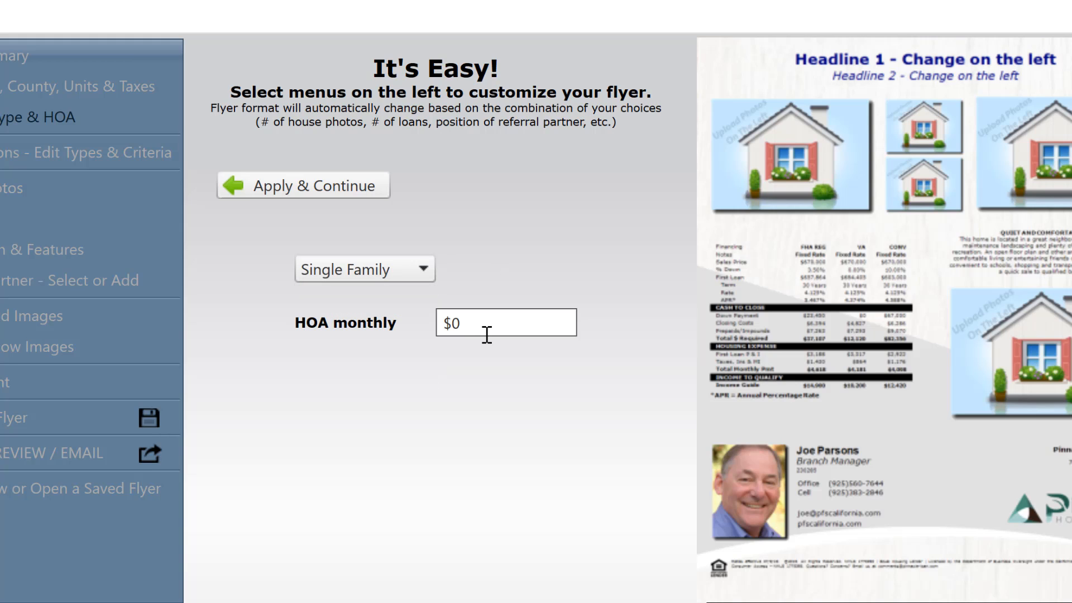
click(297, 183)
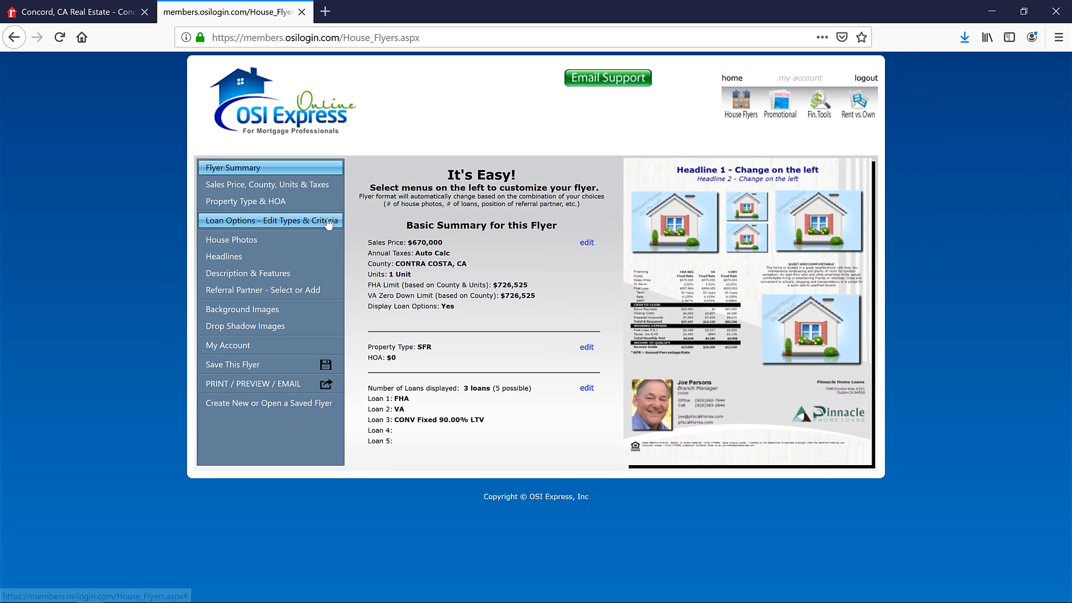
- Set the flyer to 1 house photo and upload kansas.jpg from the Desktop
click(264, 247)
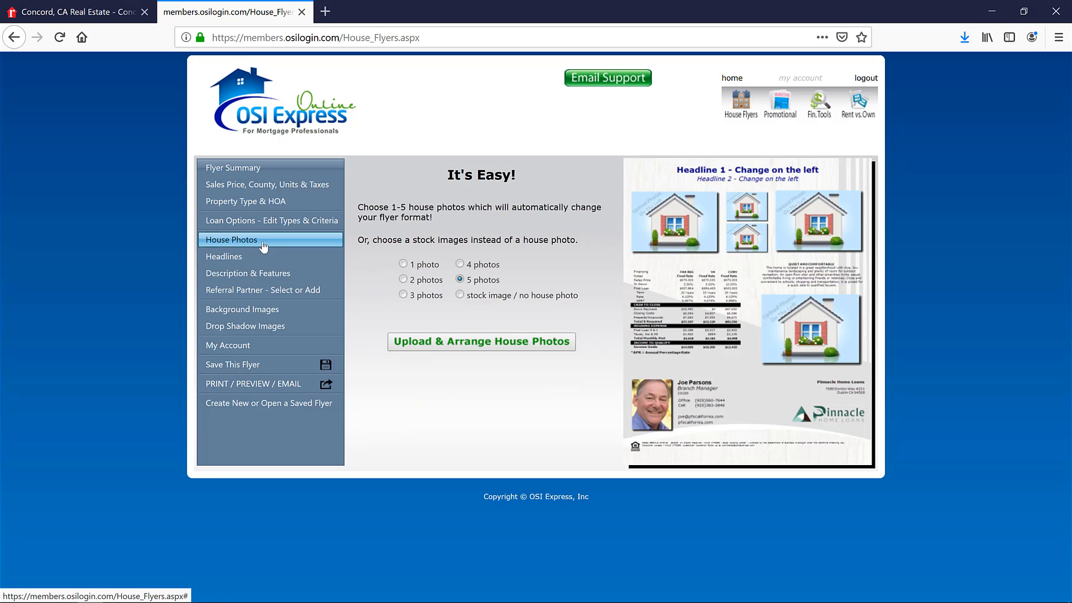
click(403, 264)
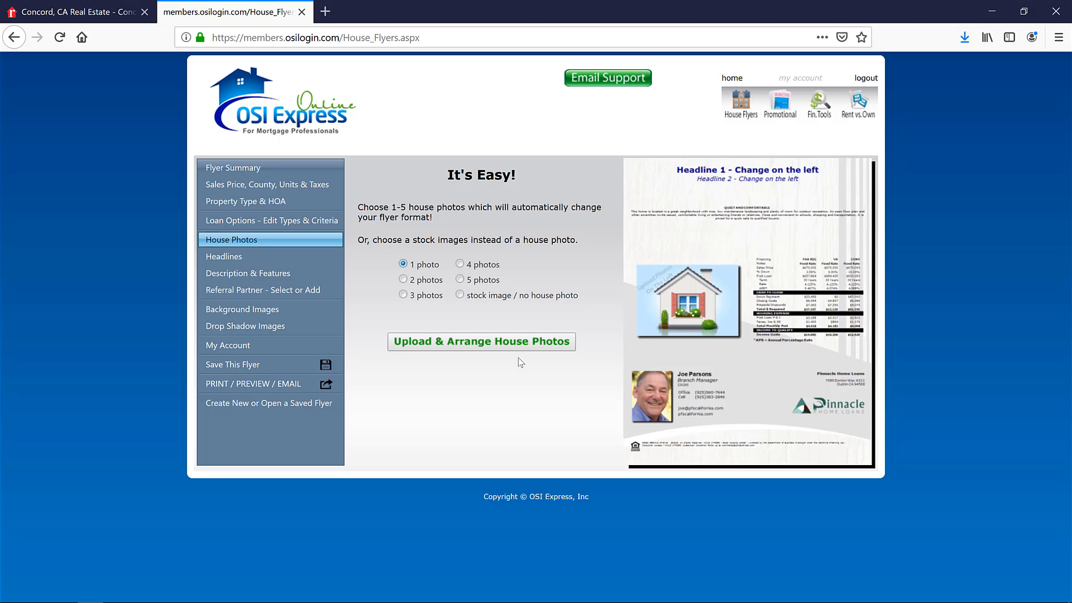
click(505, 349)
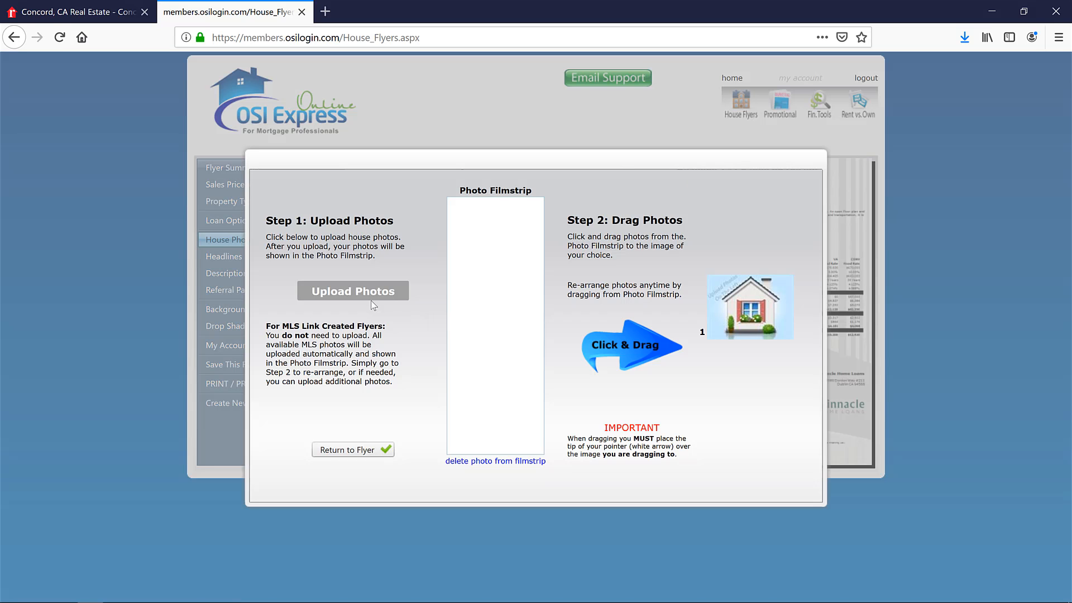
click(356, 294)
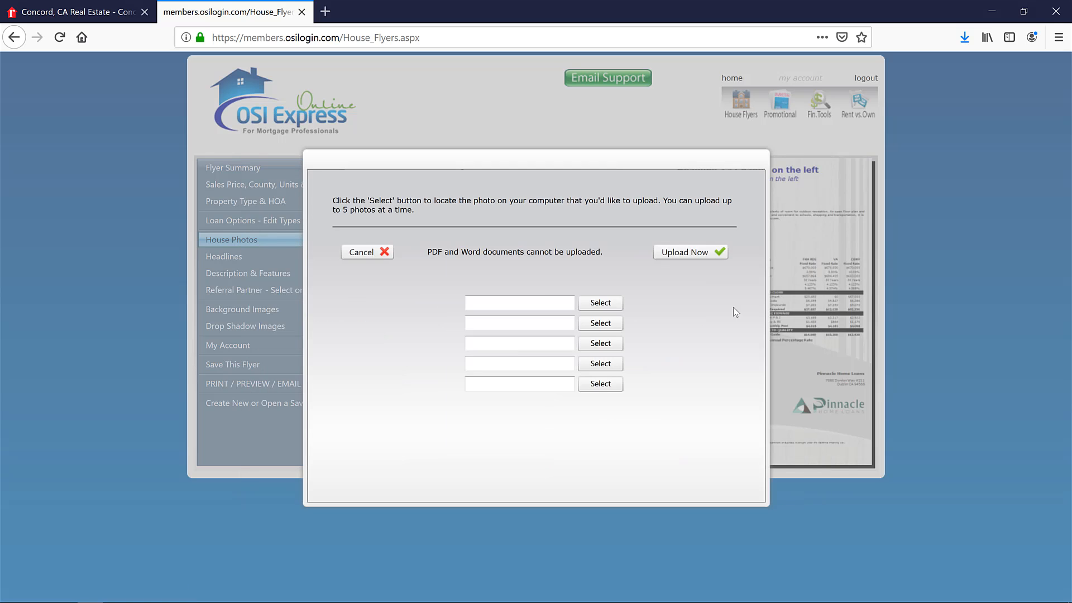
click(600, 304)
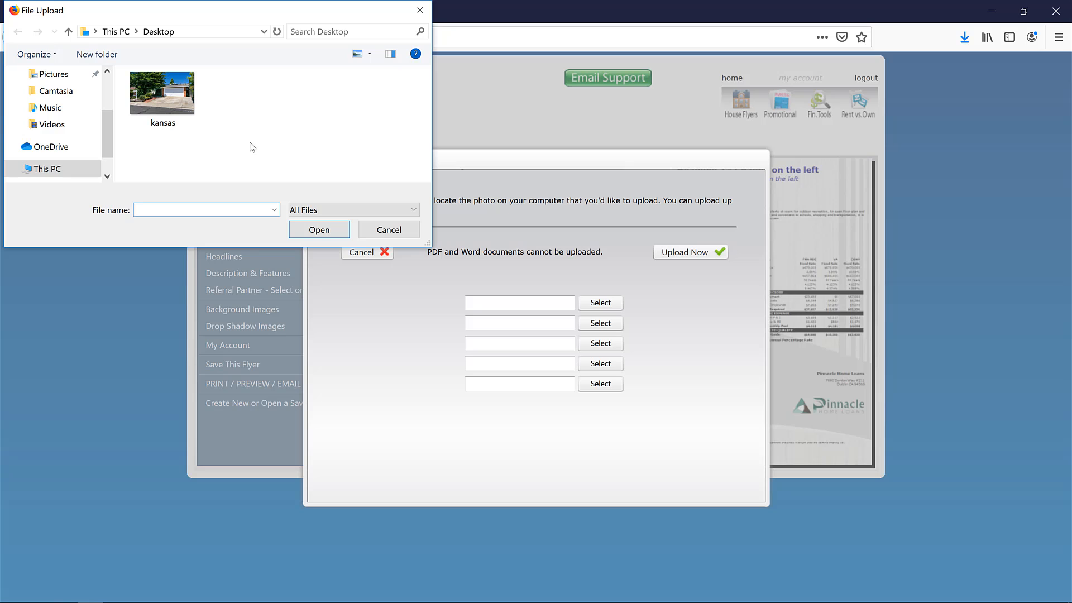
click(145, 90)
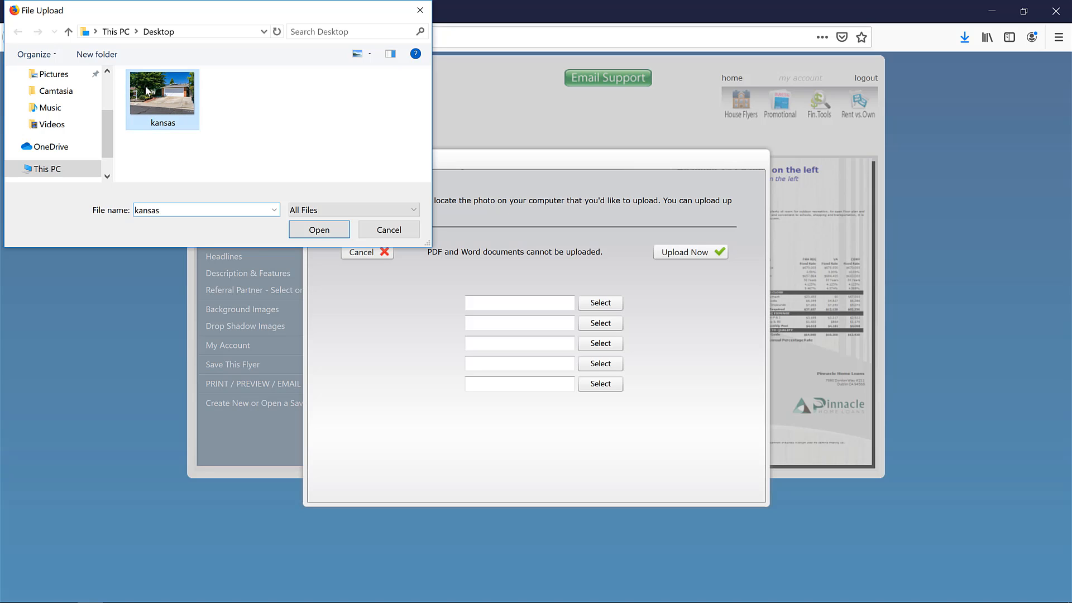
click(312, 229)
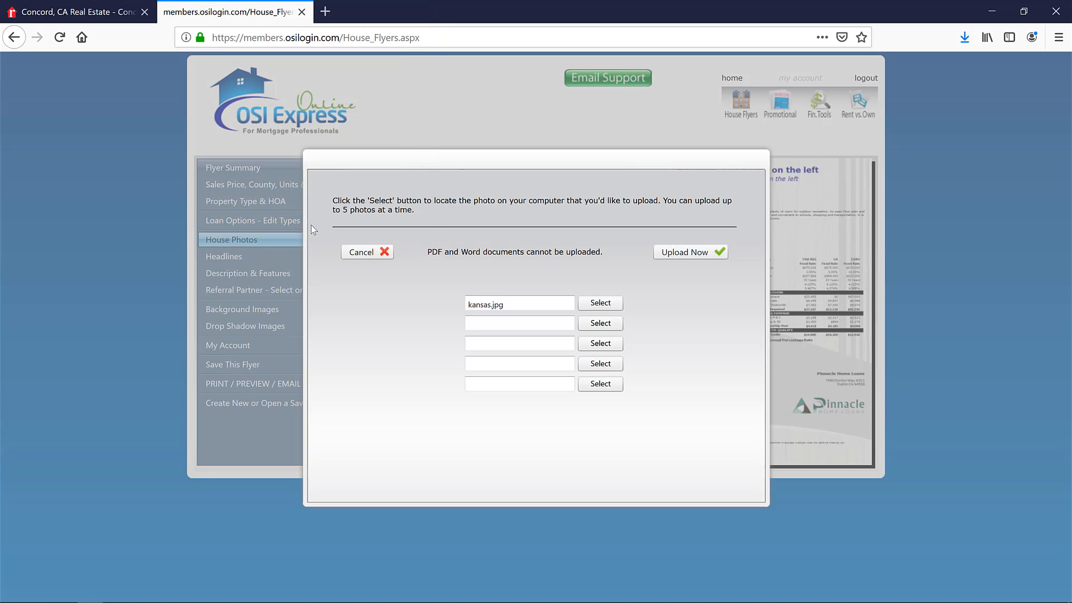
click(695, 256)
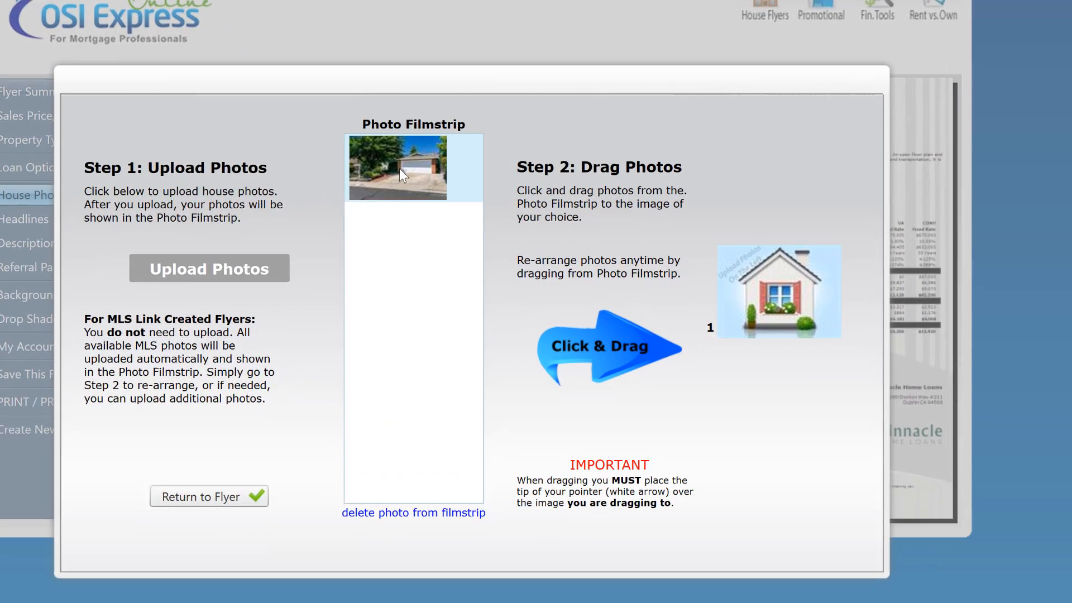
- Place the uploaded house photo from the filmstrip into image slot 1 and return to the flyer
drag(487, 225, 607, 279)
drag(529, 215, 878, 249)
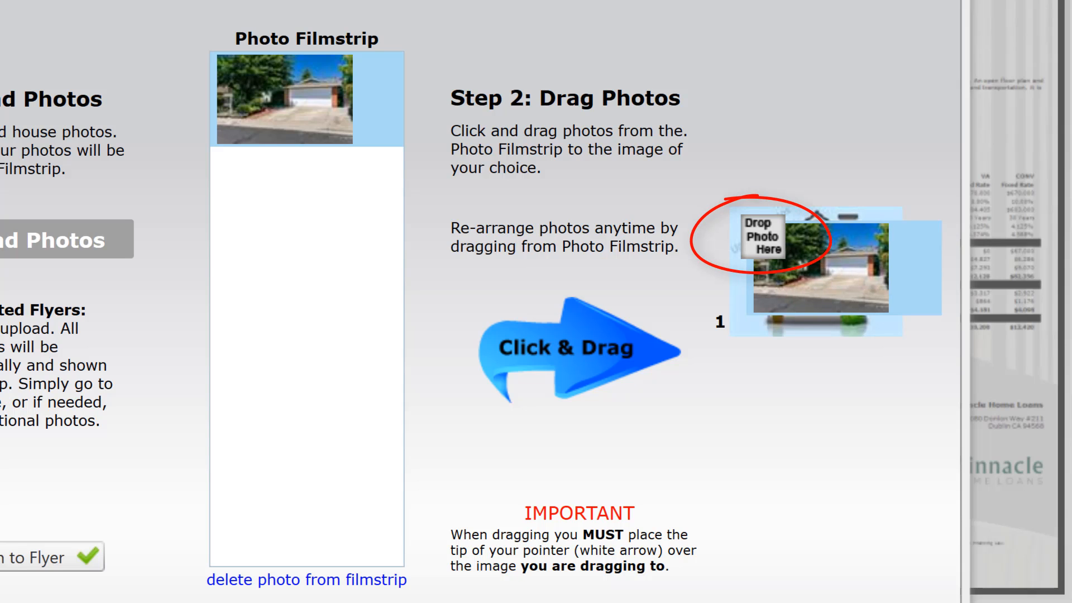
drag(877, 249, 818, 246)
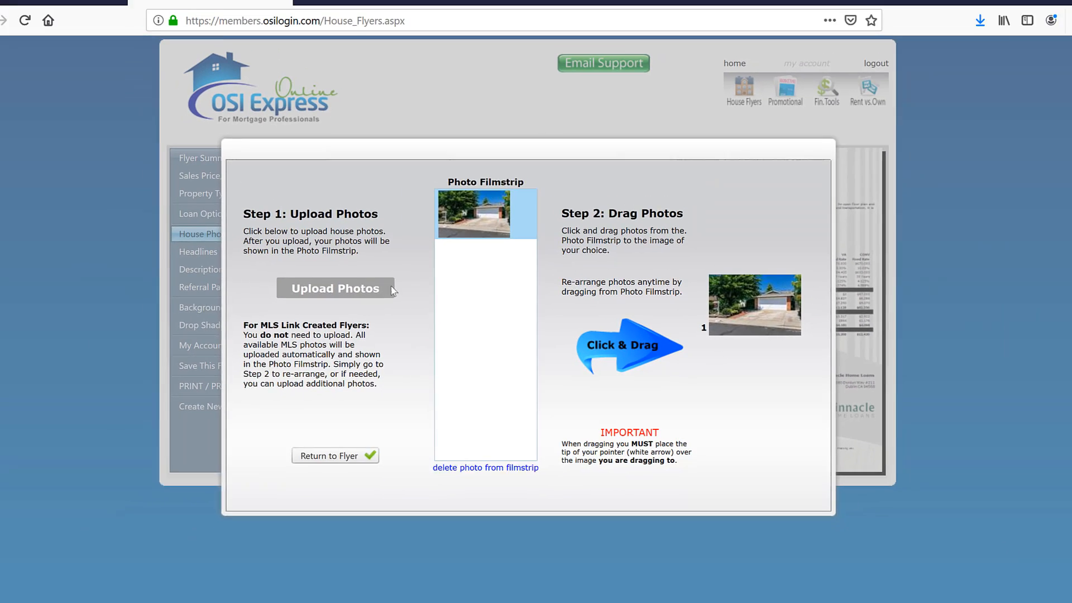
click(348, 460)
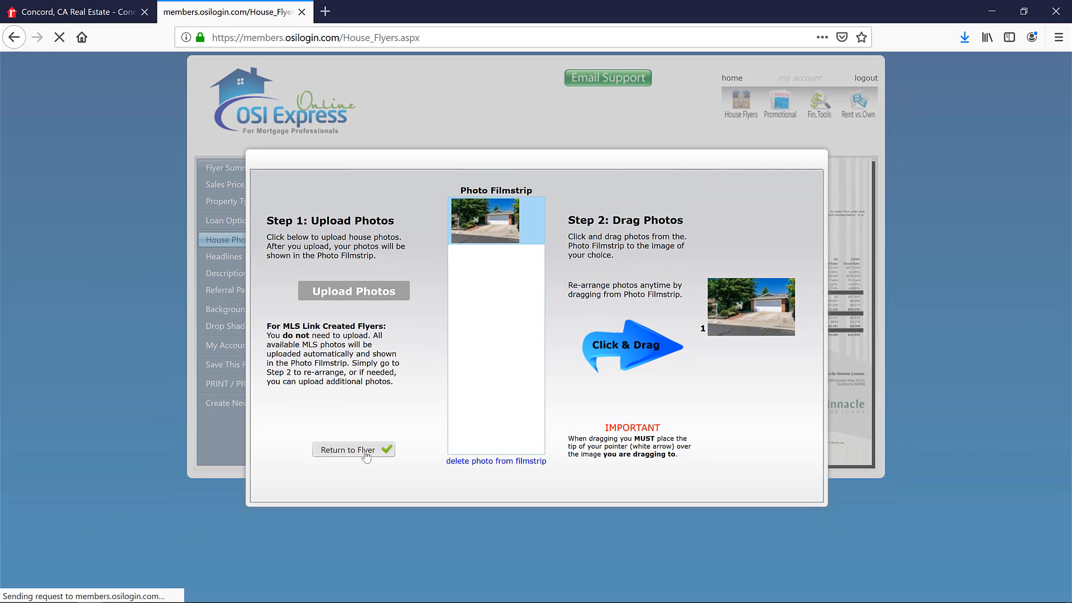
- Replace the flyer's Headline 1 with the phrase "private street of Kansas Circle" copied from the realtor.com property details
click(243, 257)
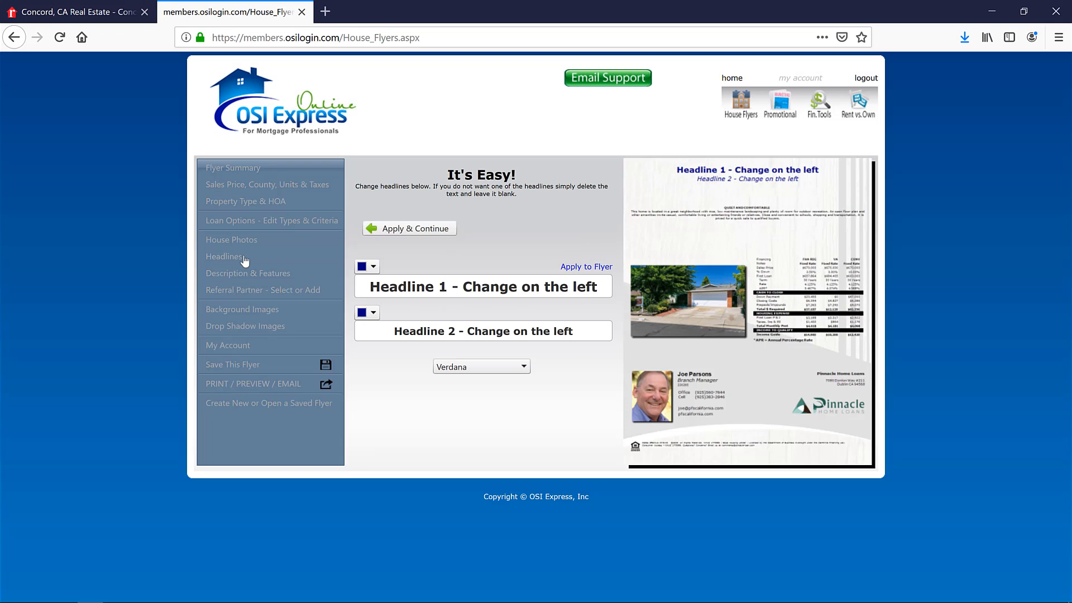
click(96, 15)
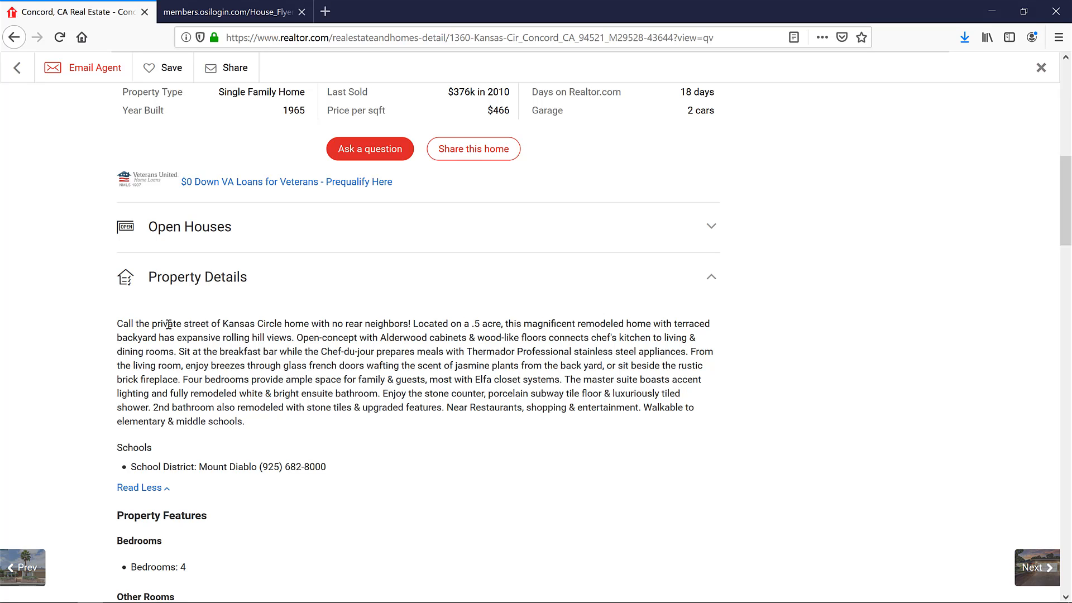
drag(169, 324, 270, 319)
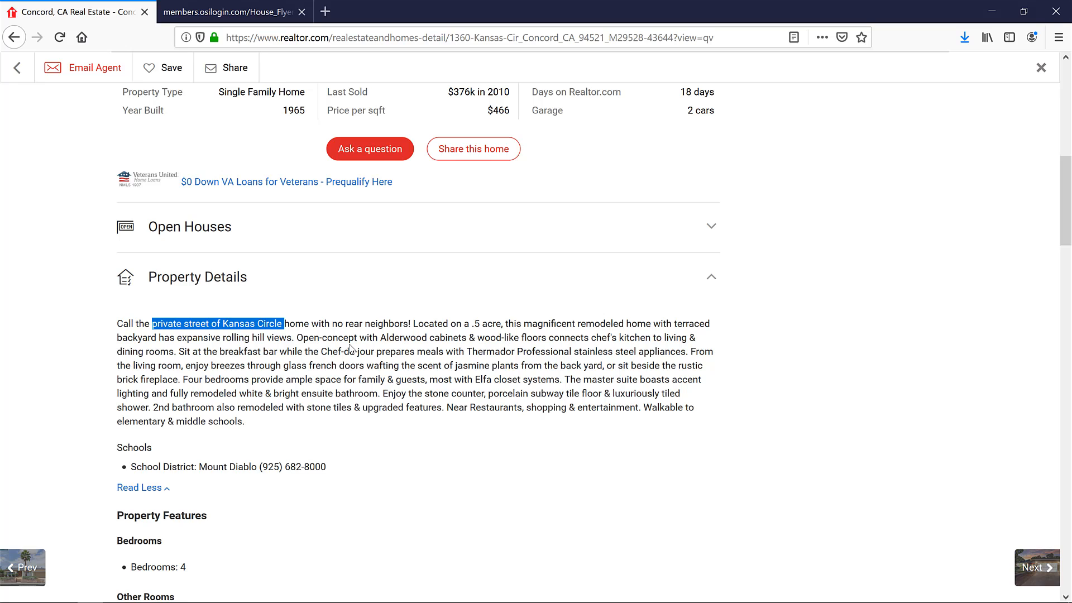
key(ctrl+c)
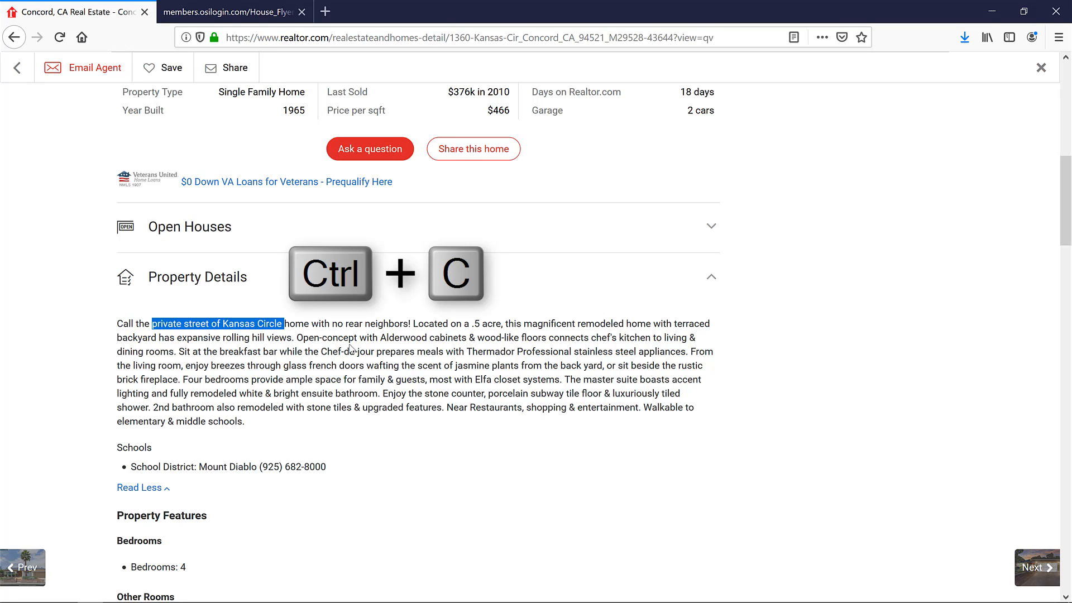
click(228, 14)
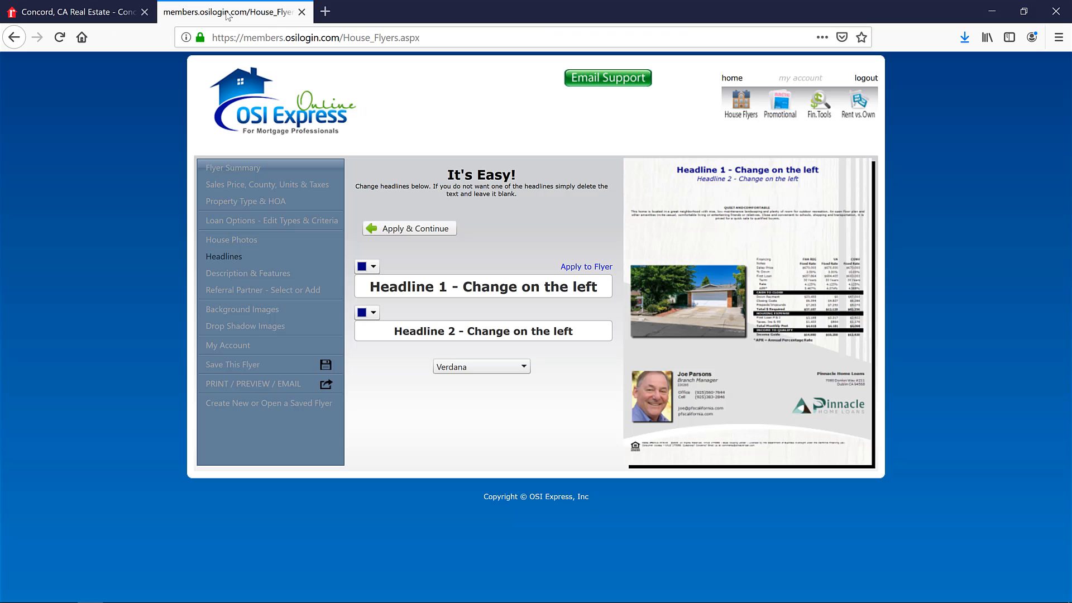
click(425, 281)
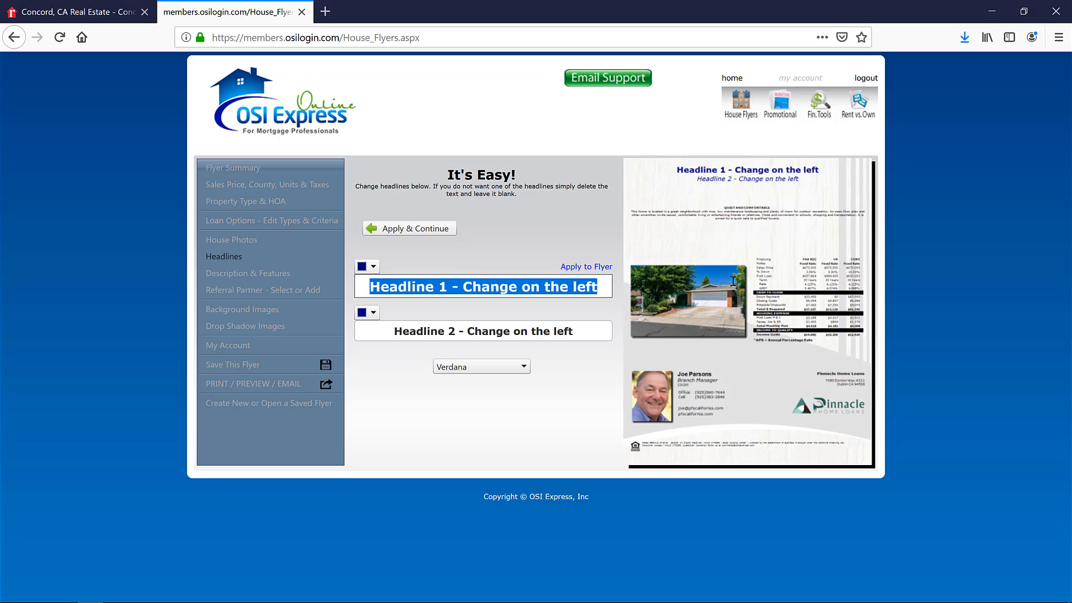
drag(370, 286, 737, 281)
key(ctrl+v)
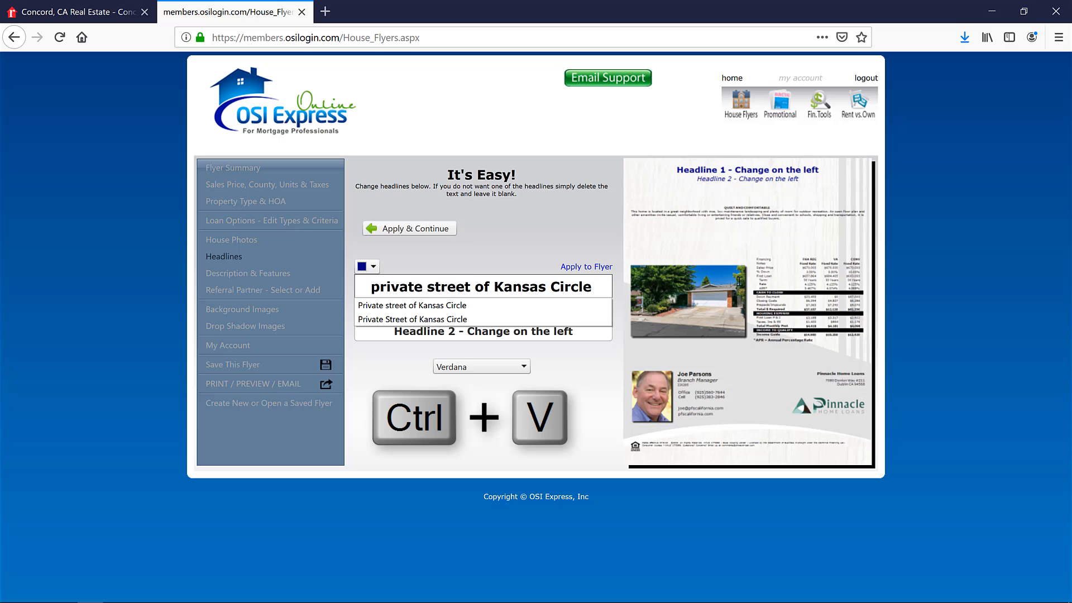
- Capitalize the first word of Headline 1 and reword it to read "Private street on Kansas Circle"
click(382, 287)
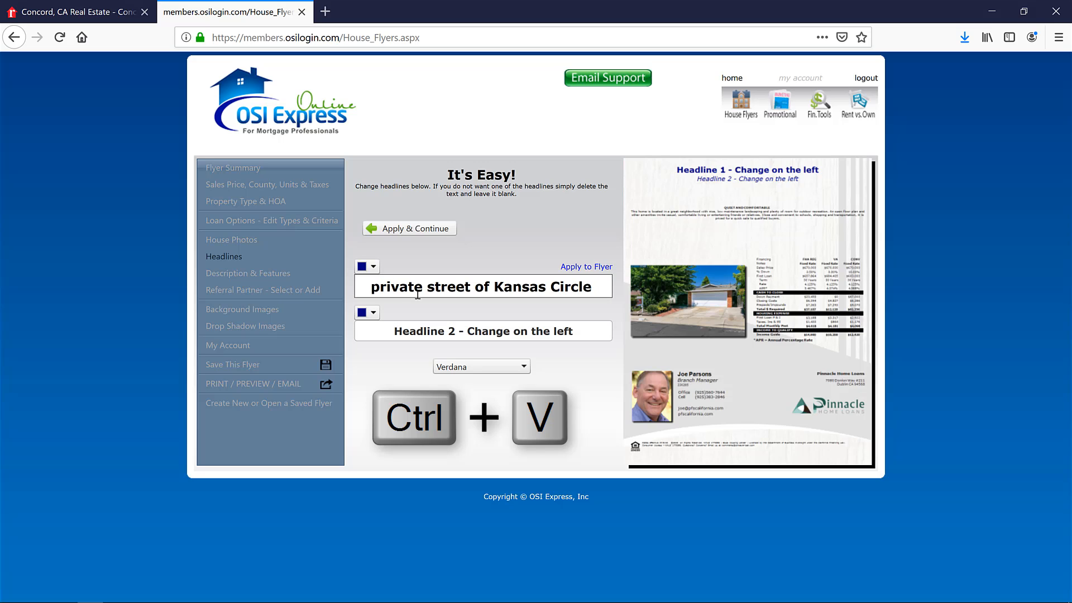
key(BackSpace)
text(P)
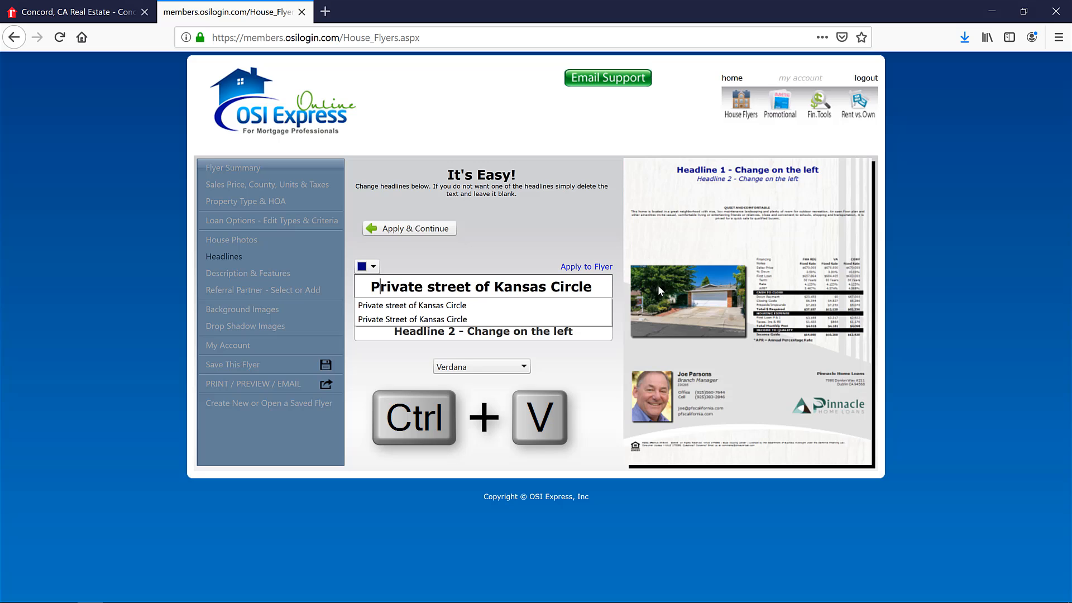
click(498, 291)
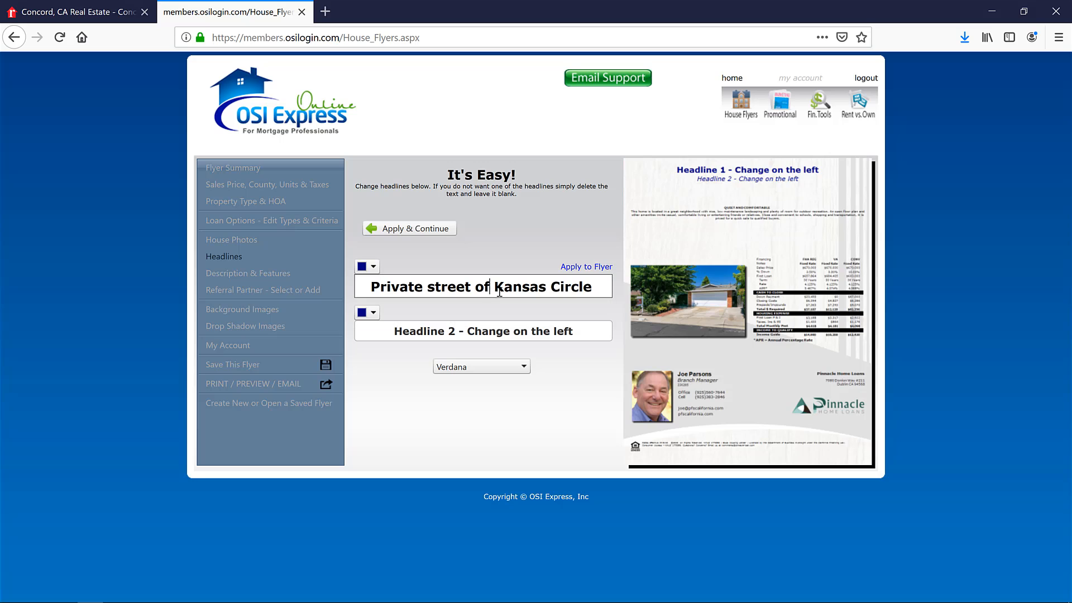
key(BackSpace)
text(n)
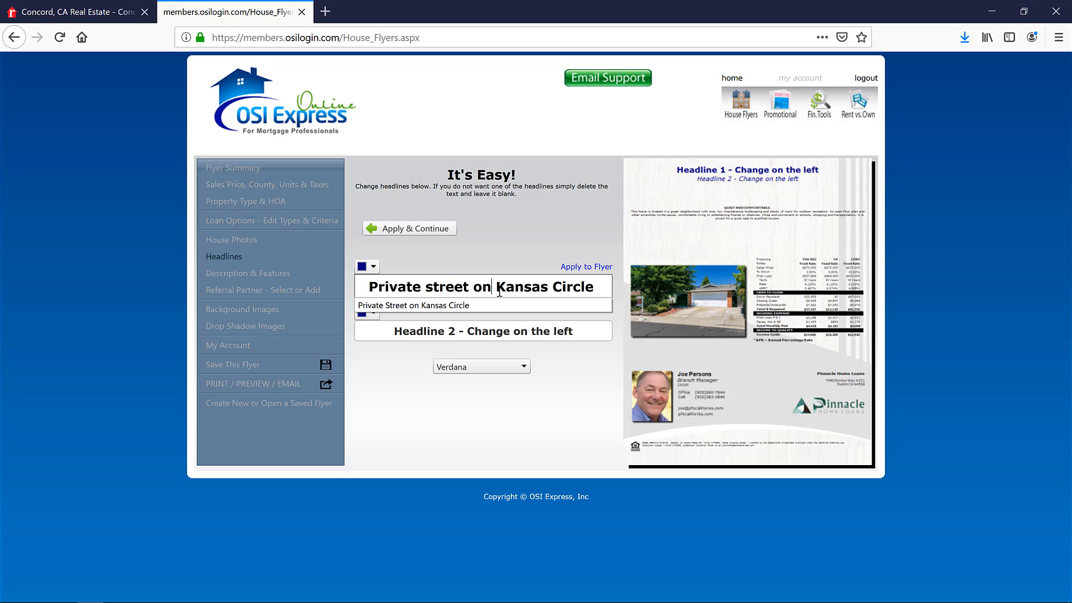
- Replace the flyer's Headline 2 with the phrase "no rear neighbors" copied from the realtor.com property details
click(484, 328)
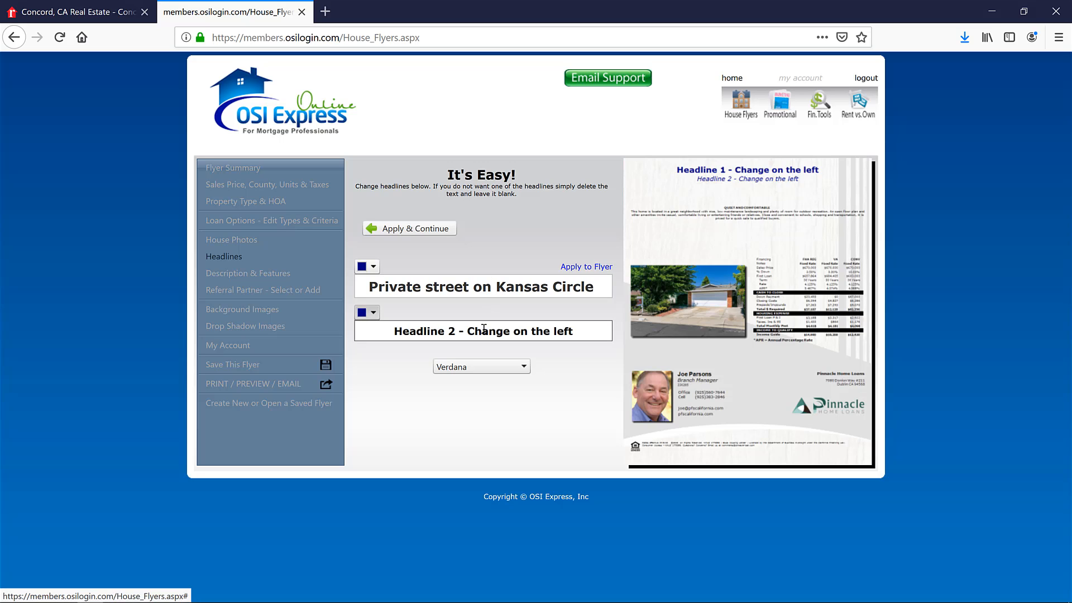
click(78, 12)
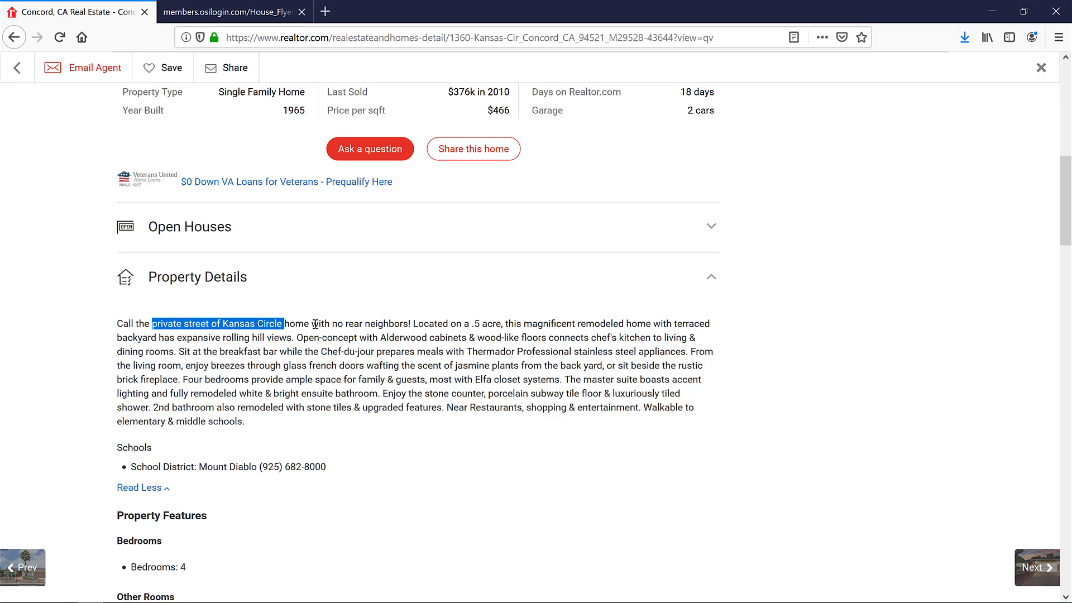
drag(333, 324, 408, 326)
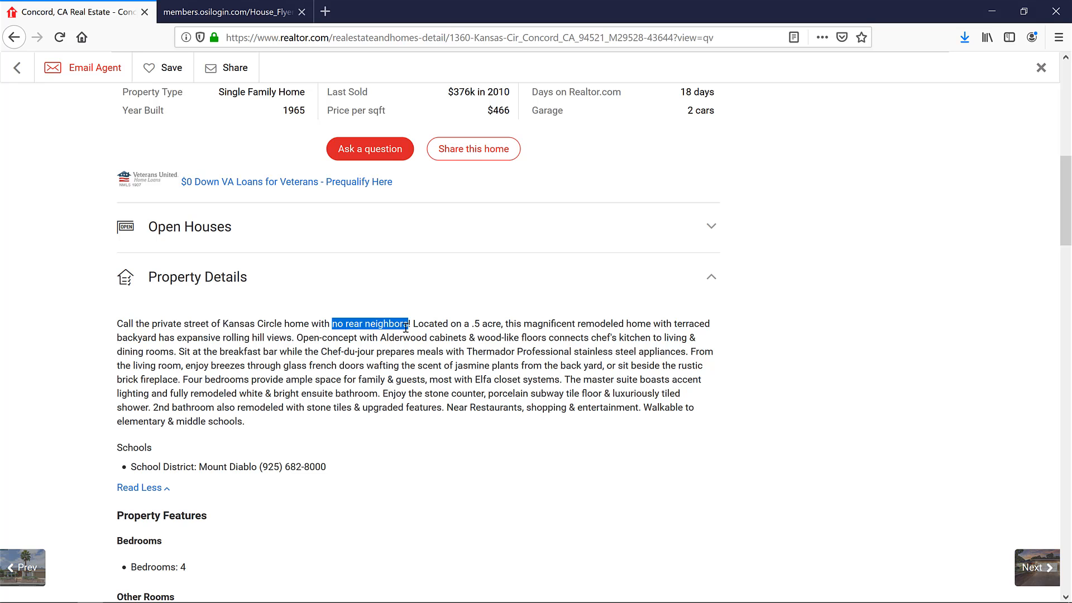
key(ctrl+c)
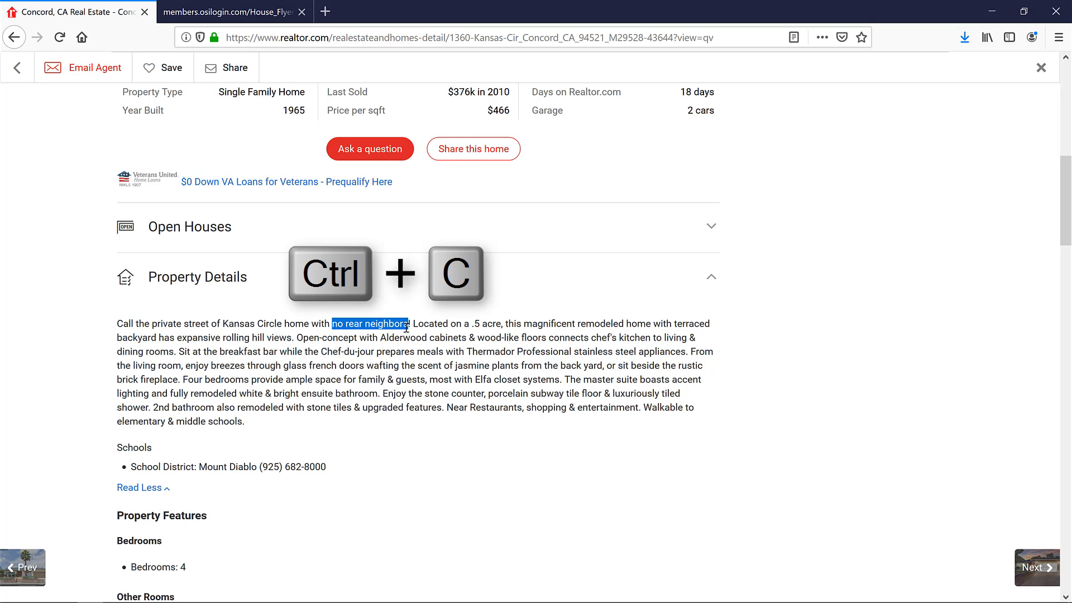
click(234, 11)
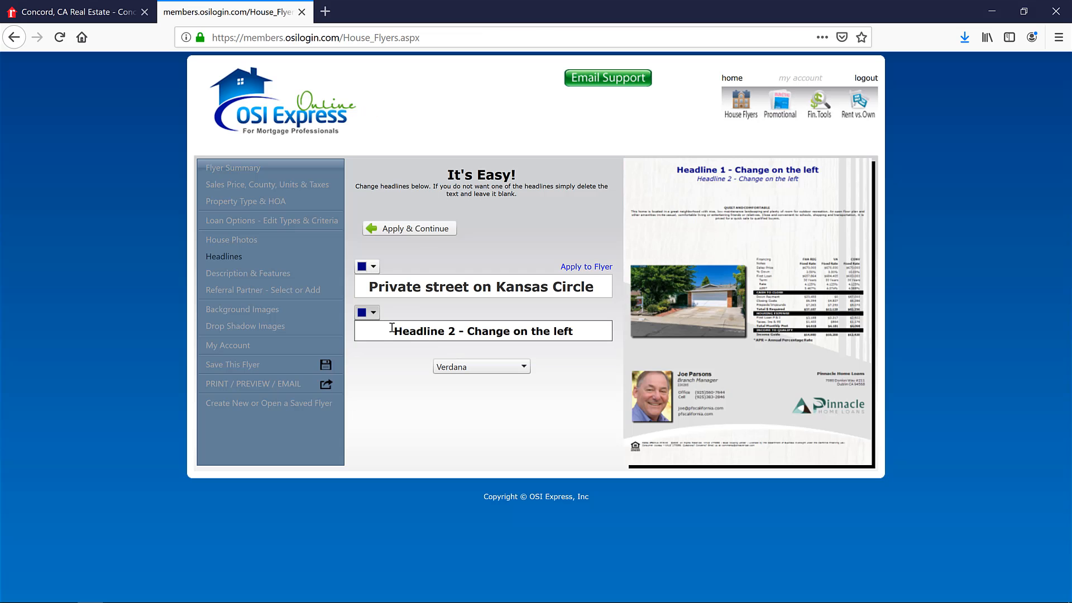
drag(391, 330, 618, 316)
key(ctrl+v)
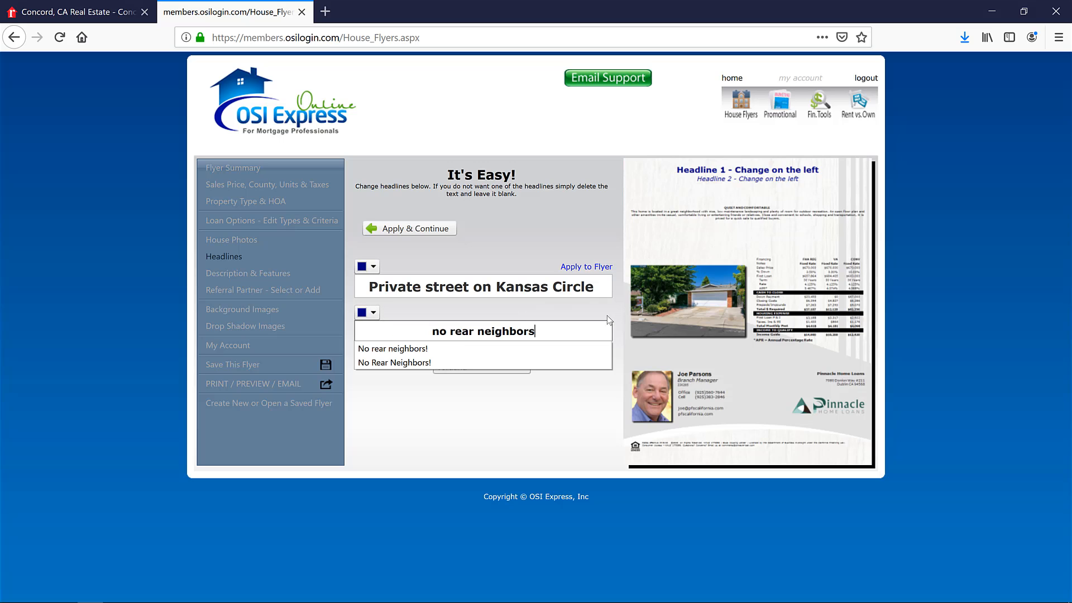
- Capitalize Headline 2 to read "No rear neighbors" and apply both headlines to the flyer
click(439, 331)
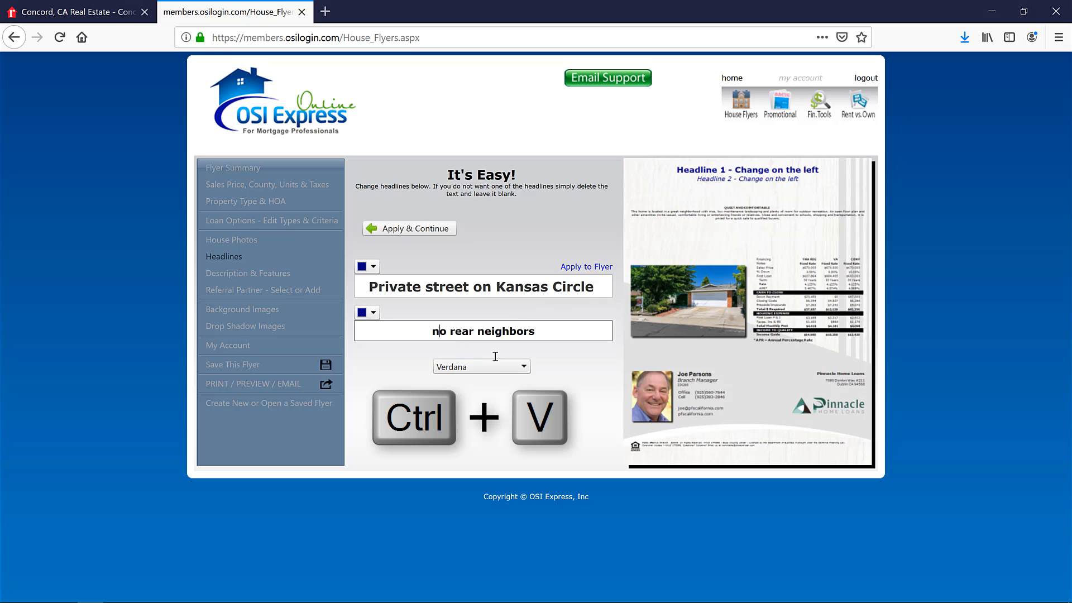
key(BackSpace)
key(Tab)
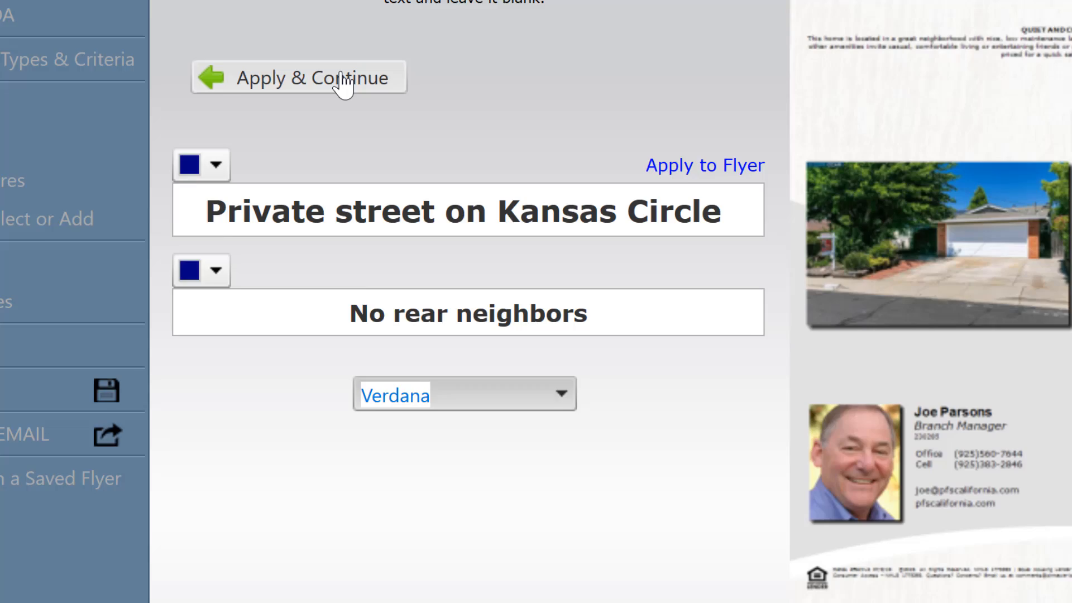
click(327, 50)
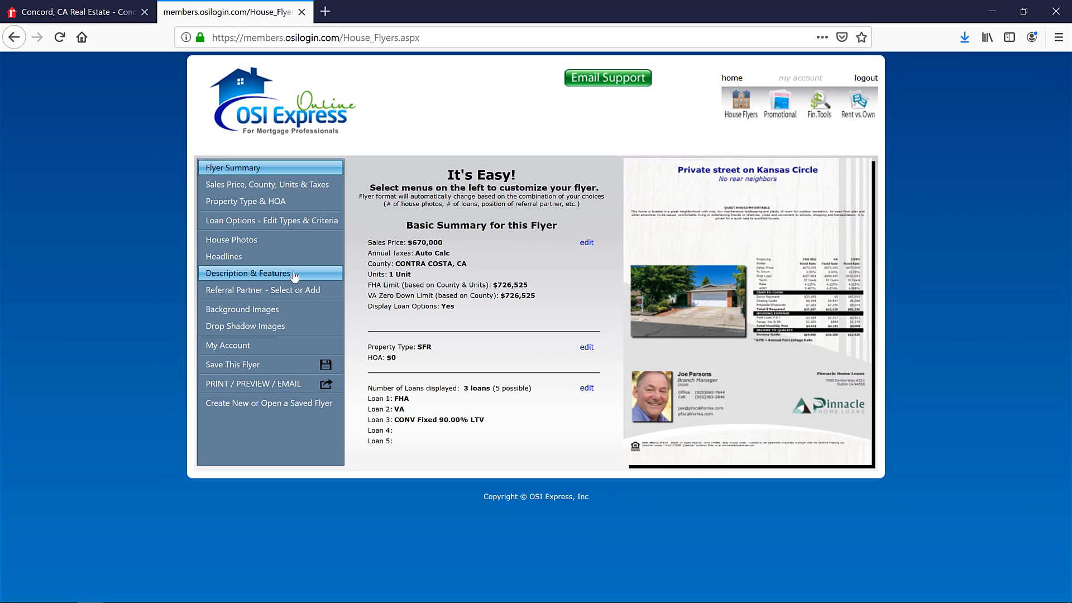
- Replace the flyer's sample description with the full property details paragraph copied from the realtor.com listing
click(294, 276)
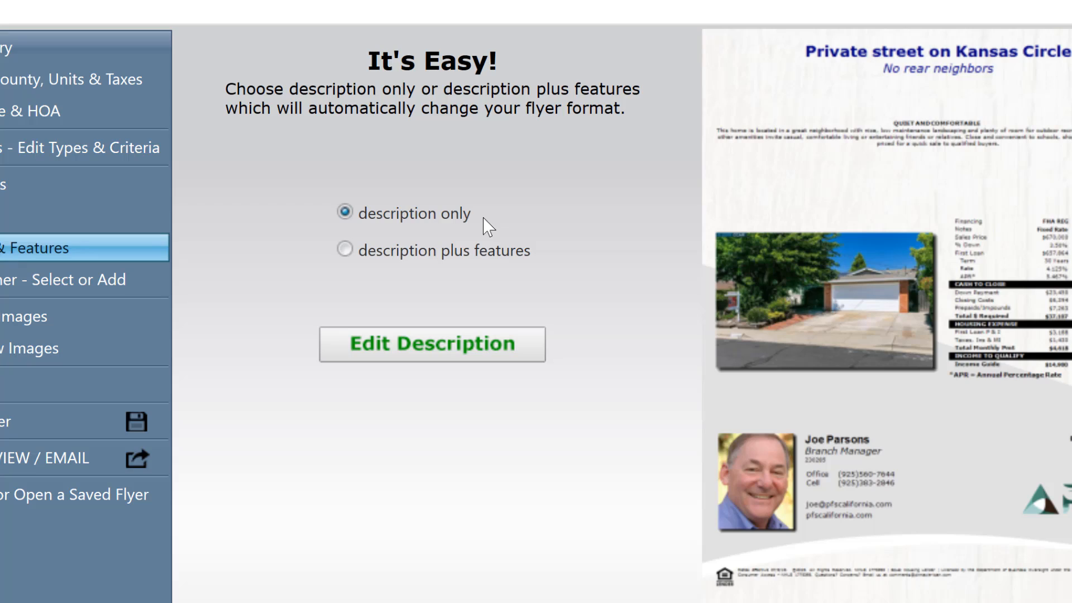
click(435, 350)
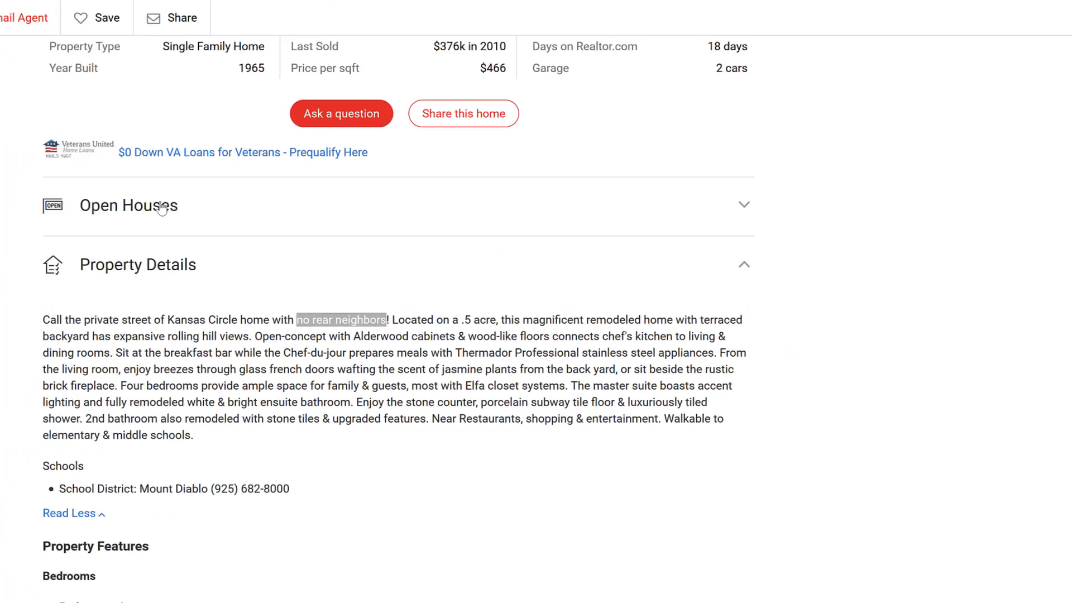
drag(117, 323, 244, 427)
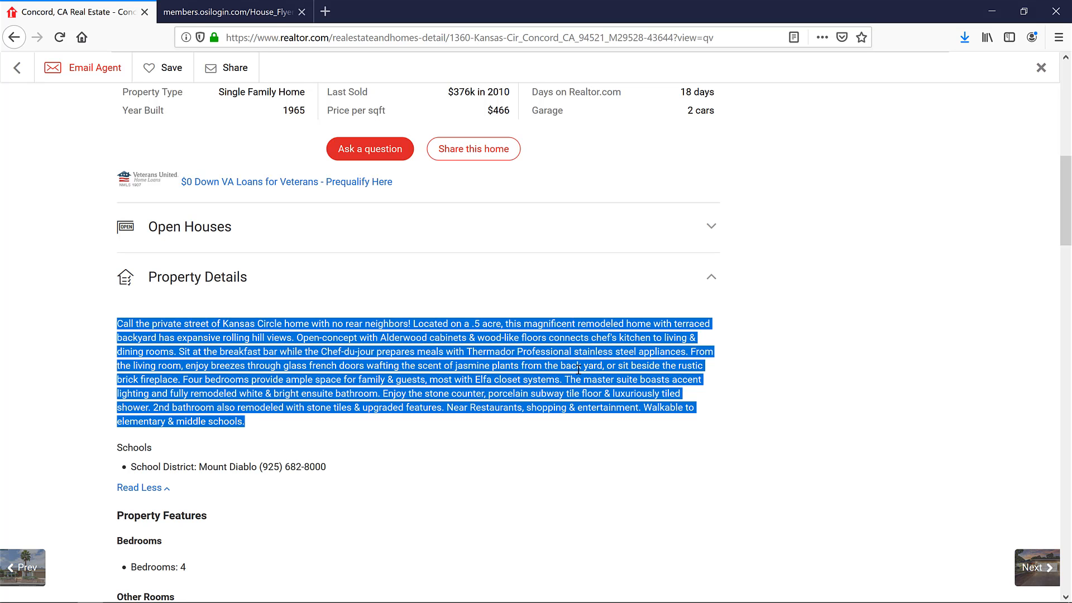
key(ctrl+c)
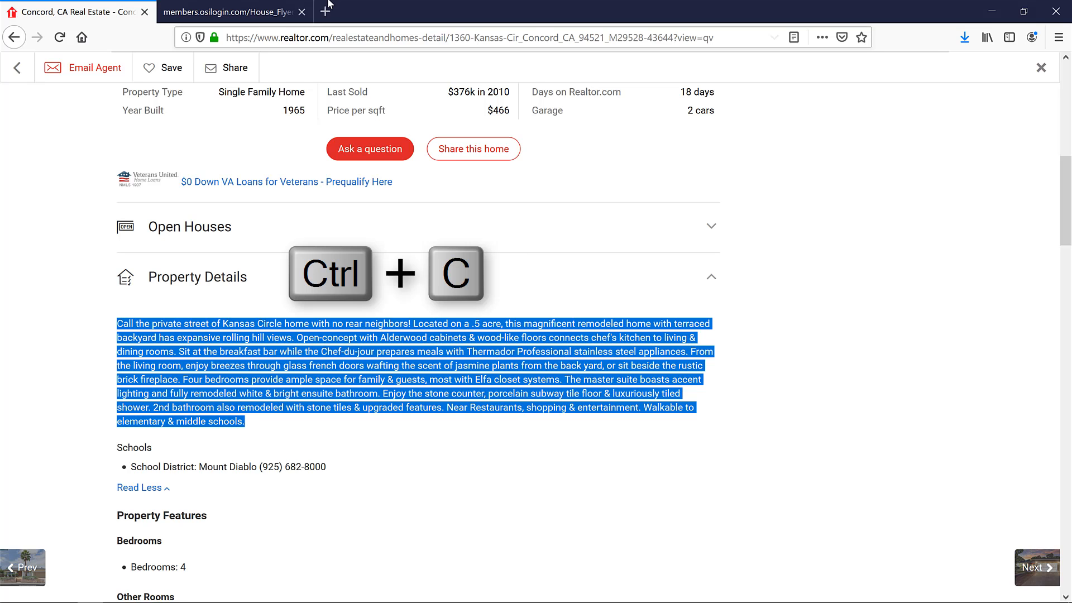
click(257, 15)
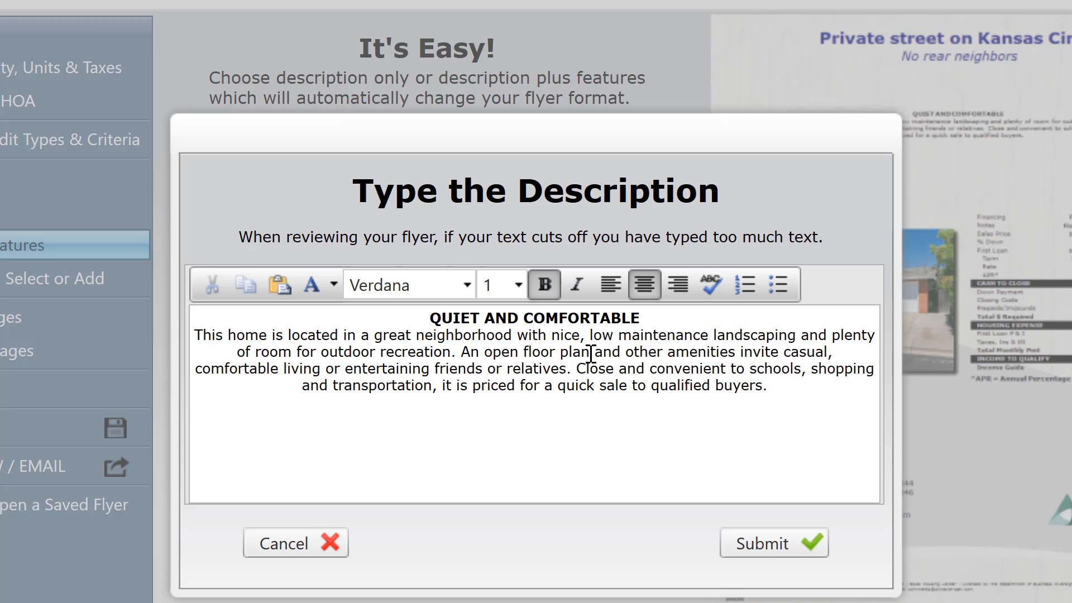
click(418, 319)
key(ctrl+a)
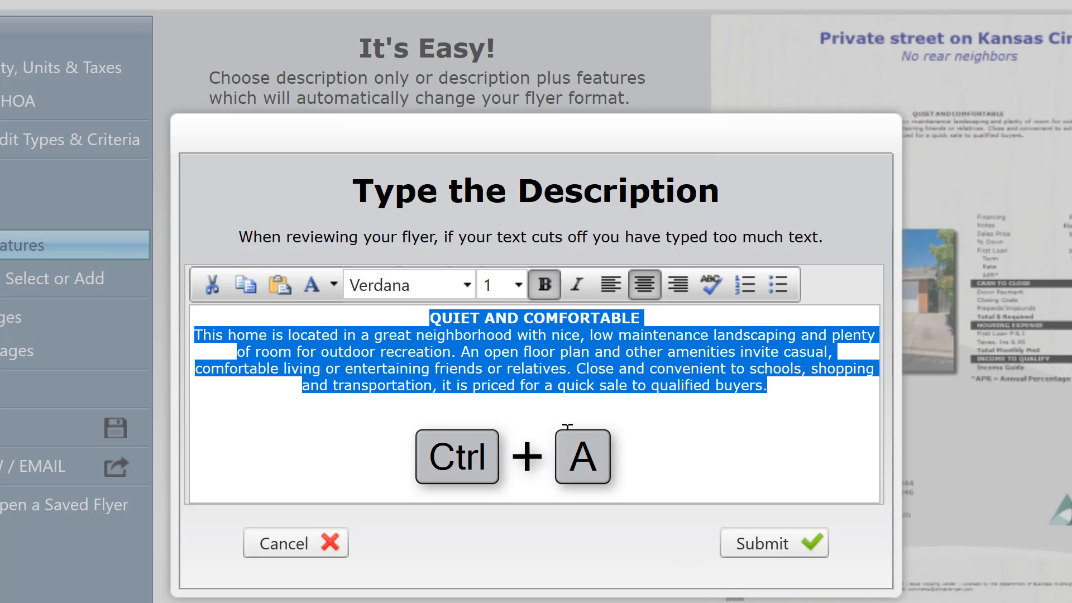
key(ctrl+v)
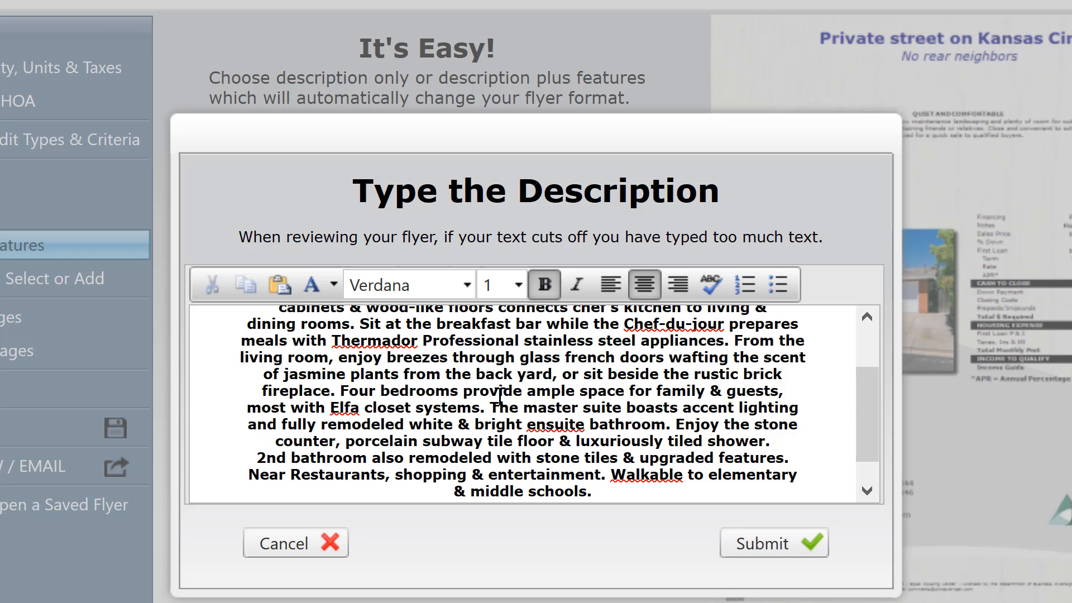
- Left-align the whole description, remove its bold formatting, and submit it to the flyer
key(ctrl+a)
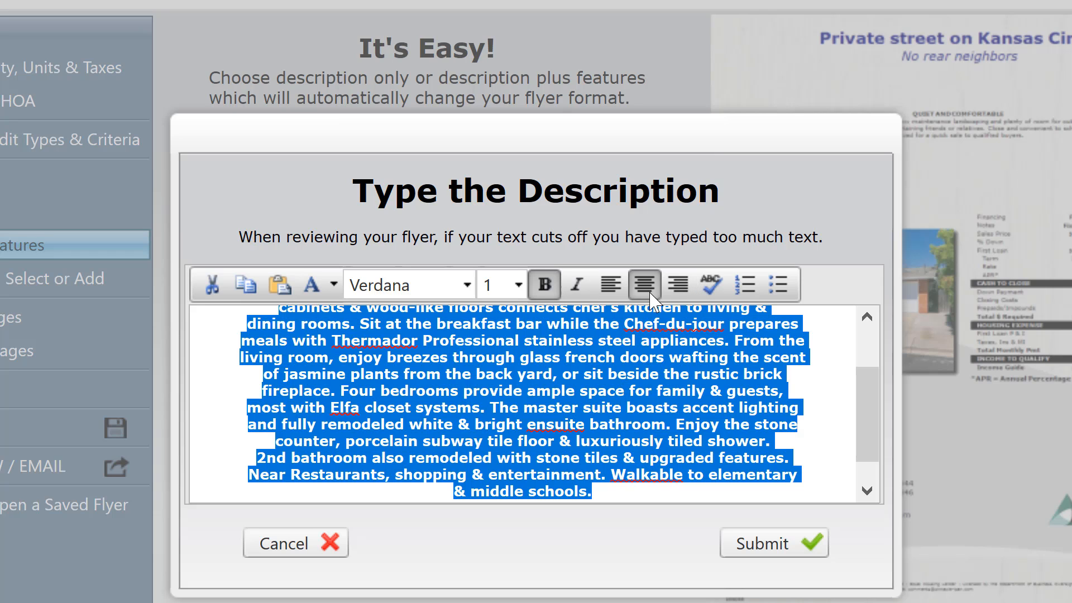
click(609, 292)
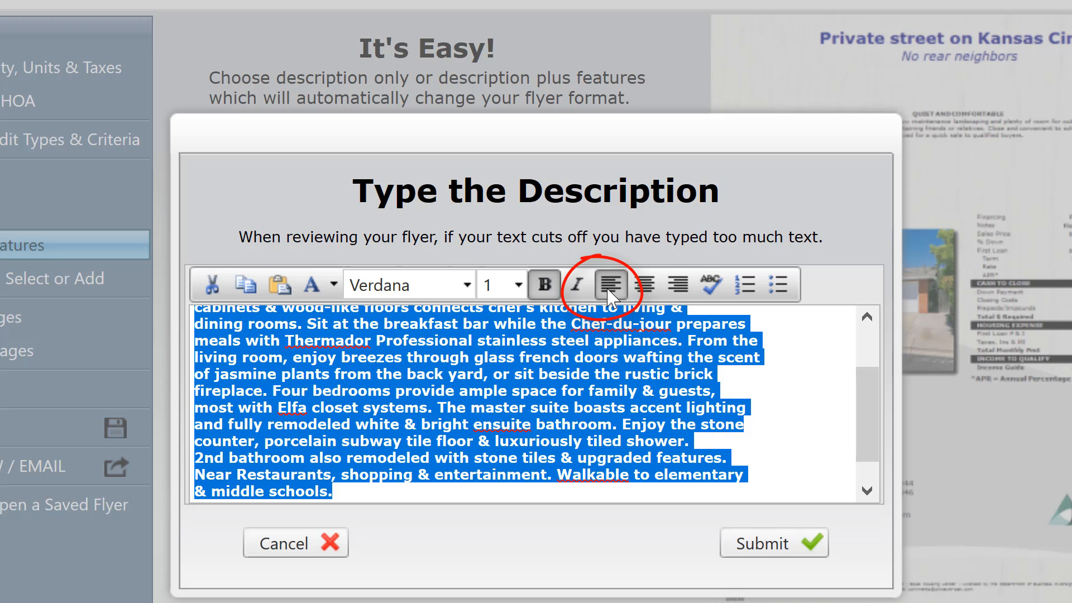
click(543, 286)
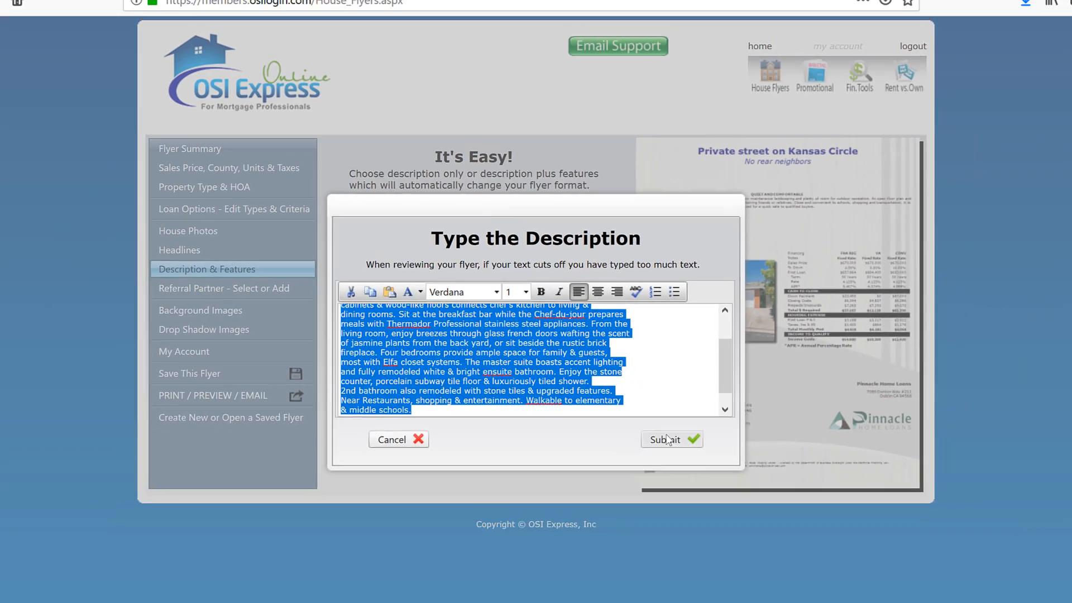
click(765, 547)
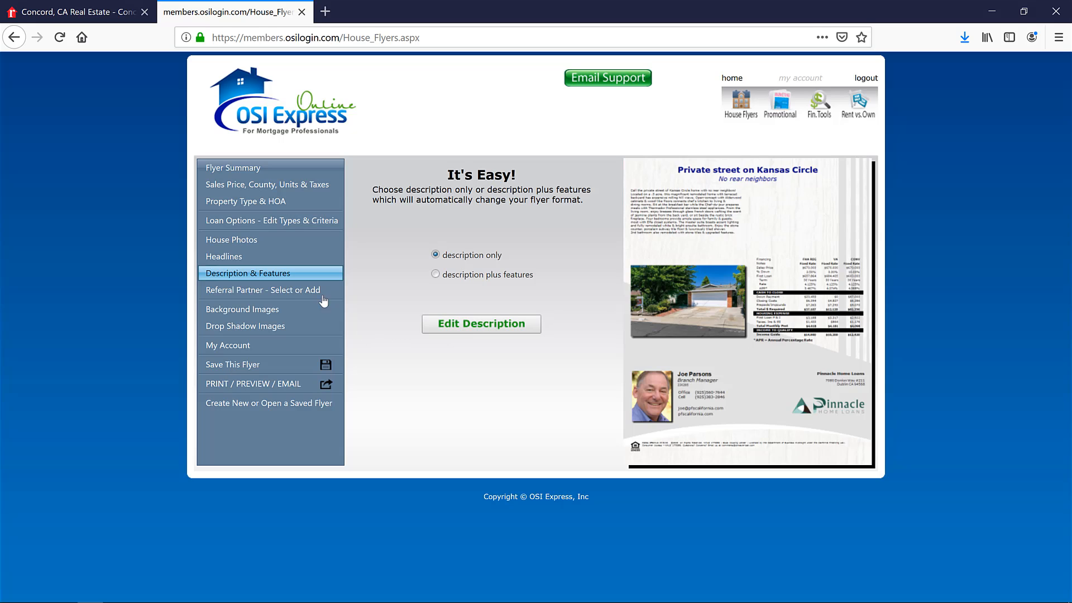
- Set the referral partner branding to Side-By-Side Agent 1st and display the second-listed partner, from Keller Williams East Bay, on the flyer
click(278, 294)
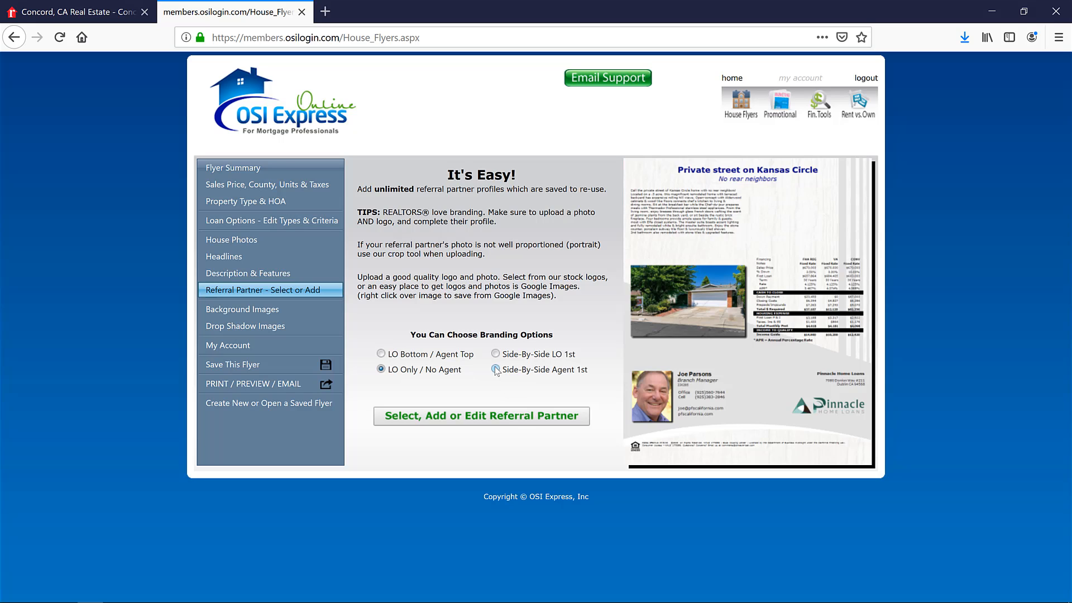
click(495, 369)
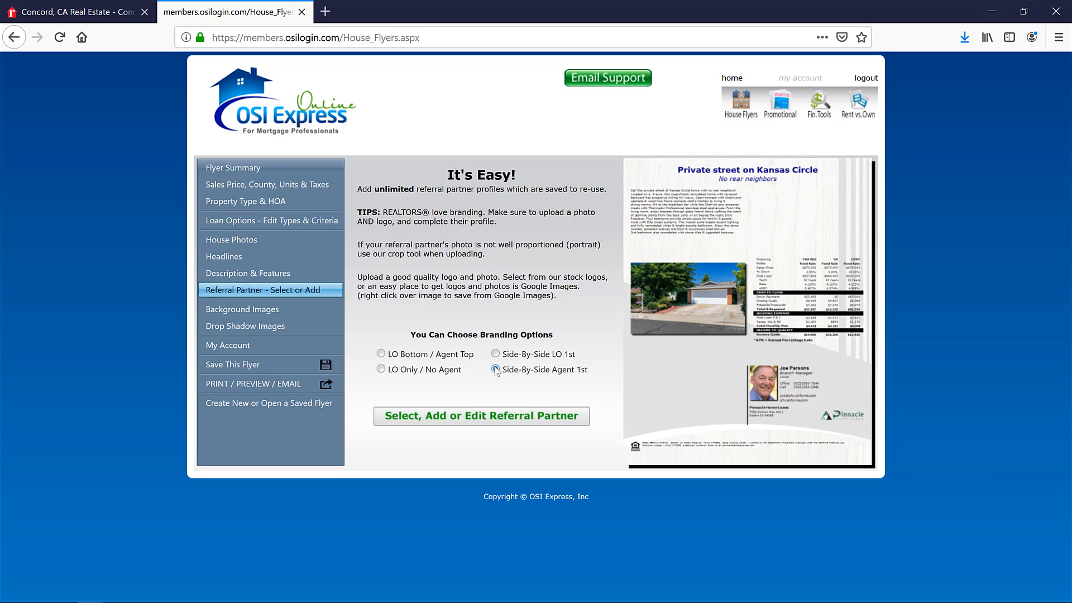
click(494, 416)
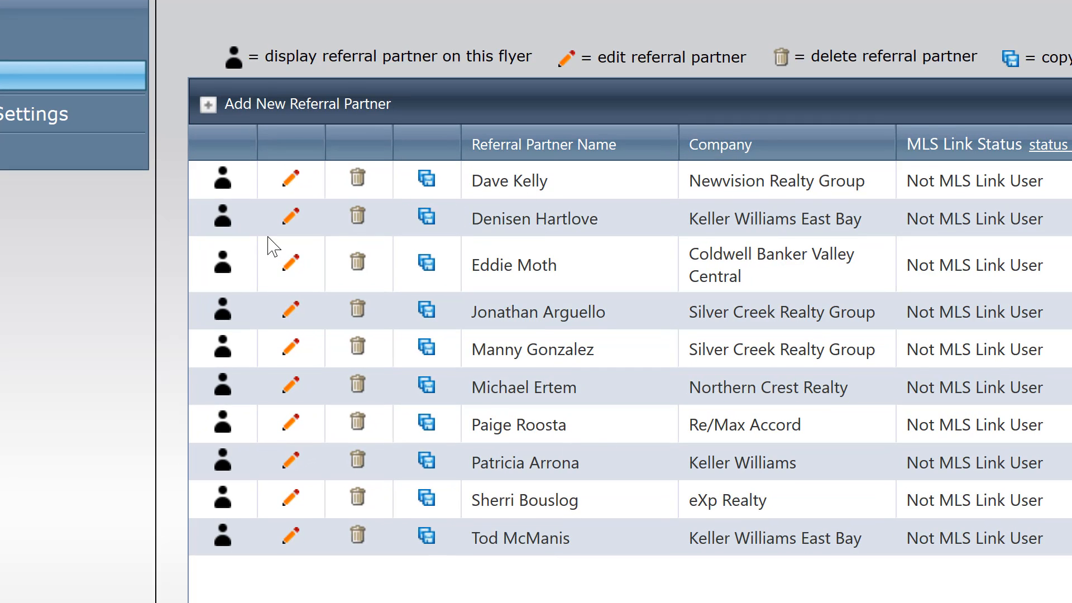
click(222, 225)
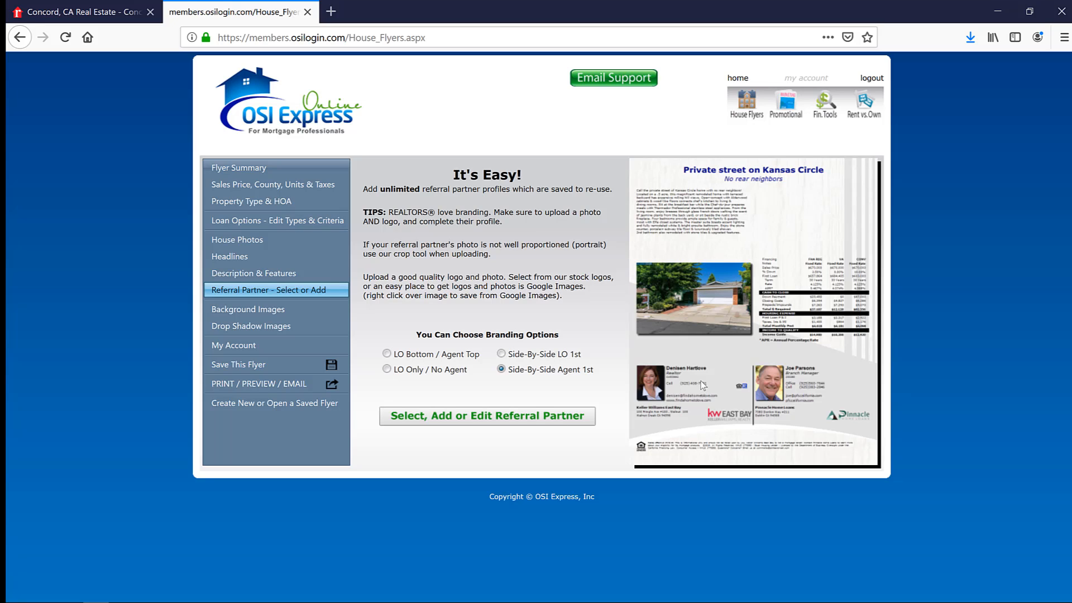
- Open the flyer's loan options and change the first loan's type to 30yr Fxd Conf 20% Dn
click(284, 222)
click(487, 458)
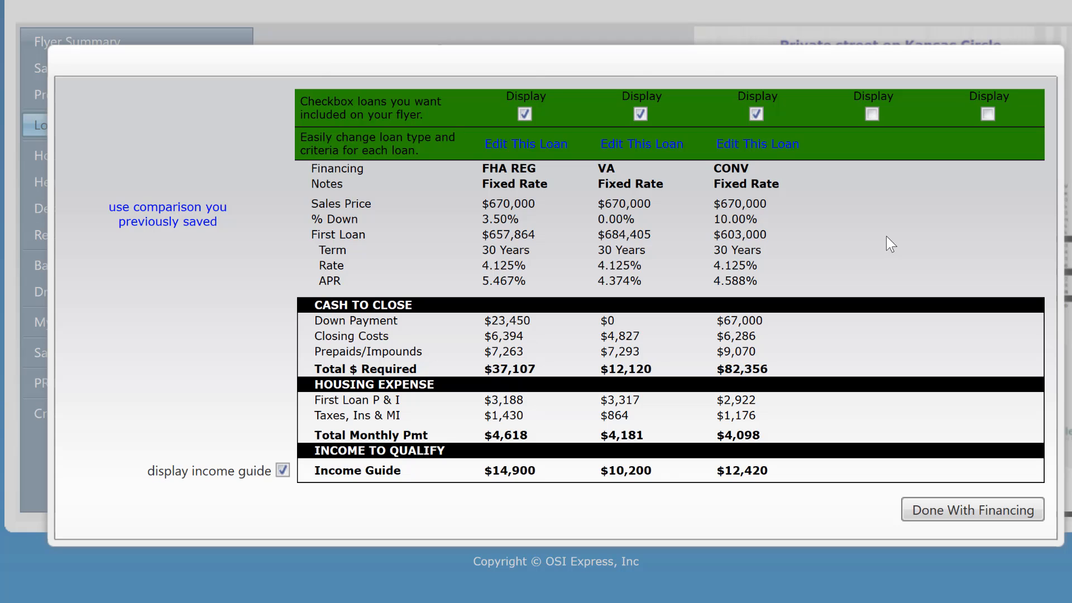
click(534, 150)
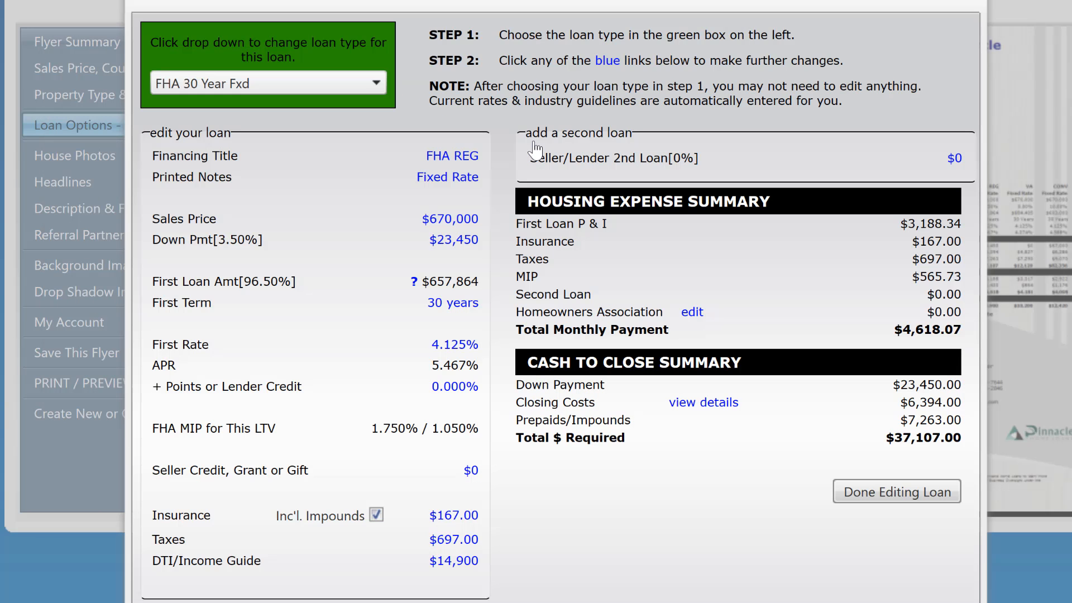
click(372, 75)
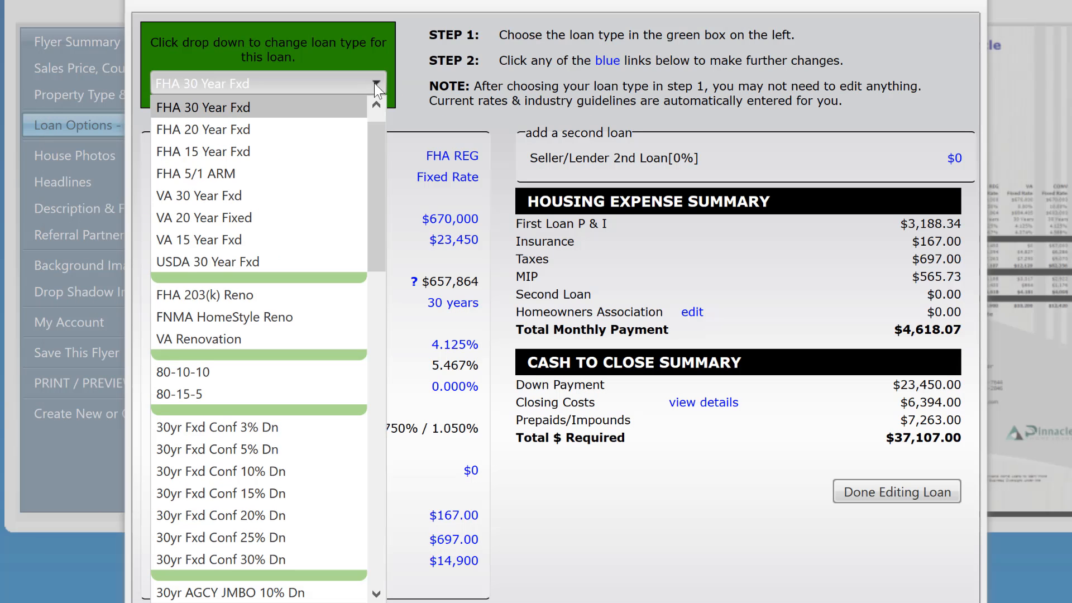
scroll(376, 161, up, 1)
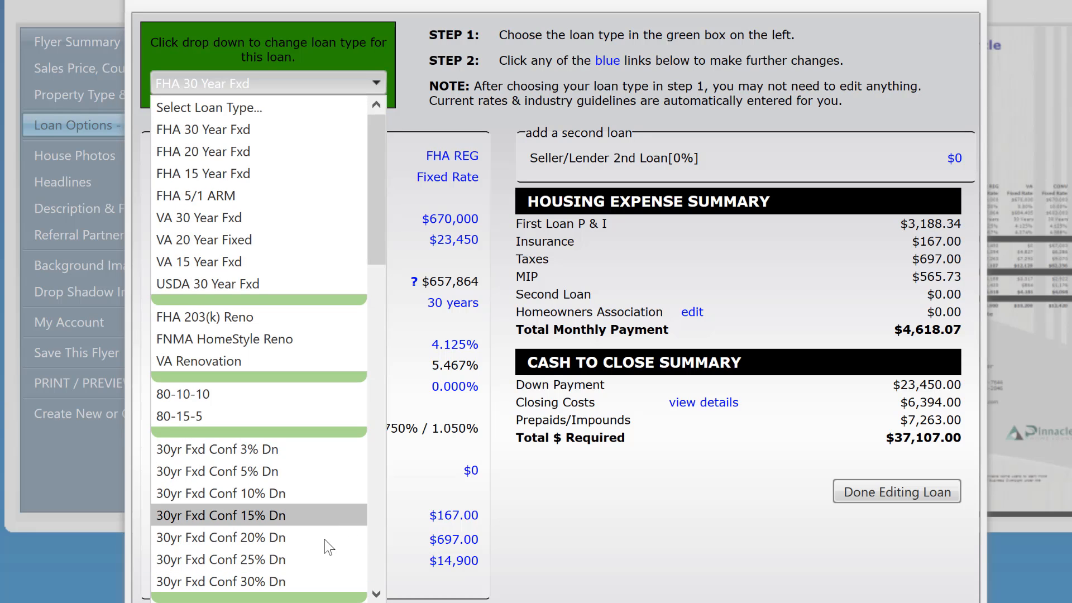
click(303, 538)
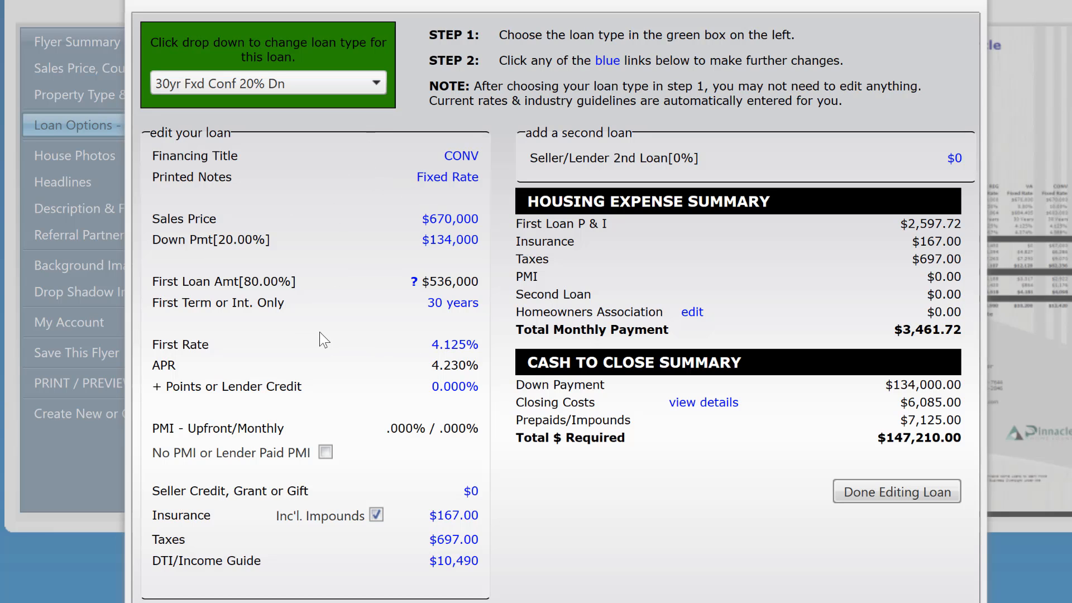
- Set the interest rate of the 20% down conventional loan to 4.375% and update the loan
click(453, 346)
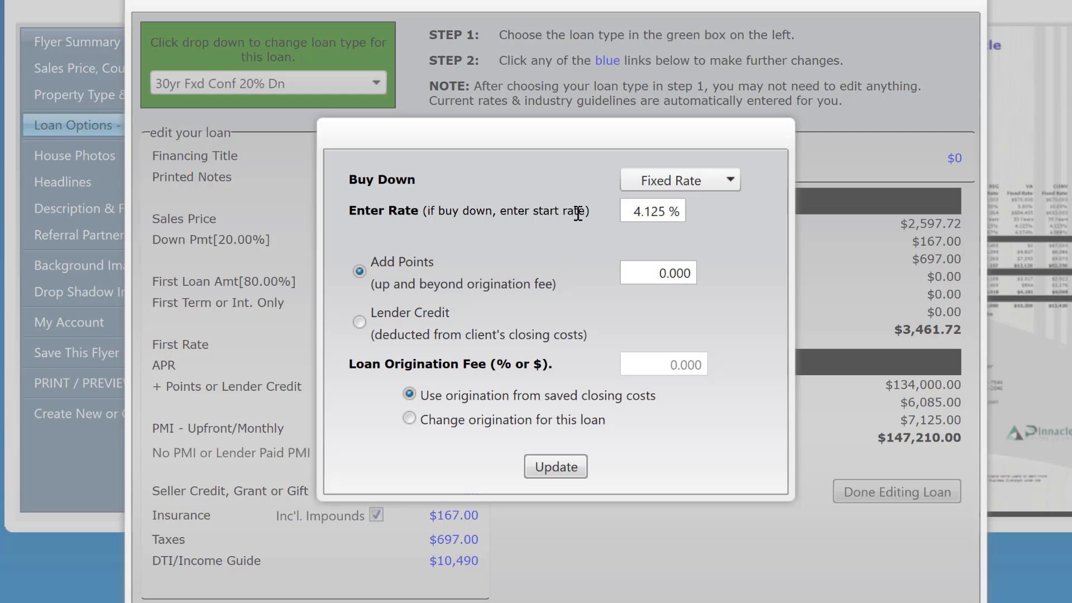
click(627, 204)
text(4.375)
click(424, 242)
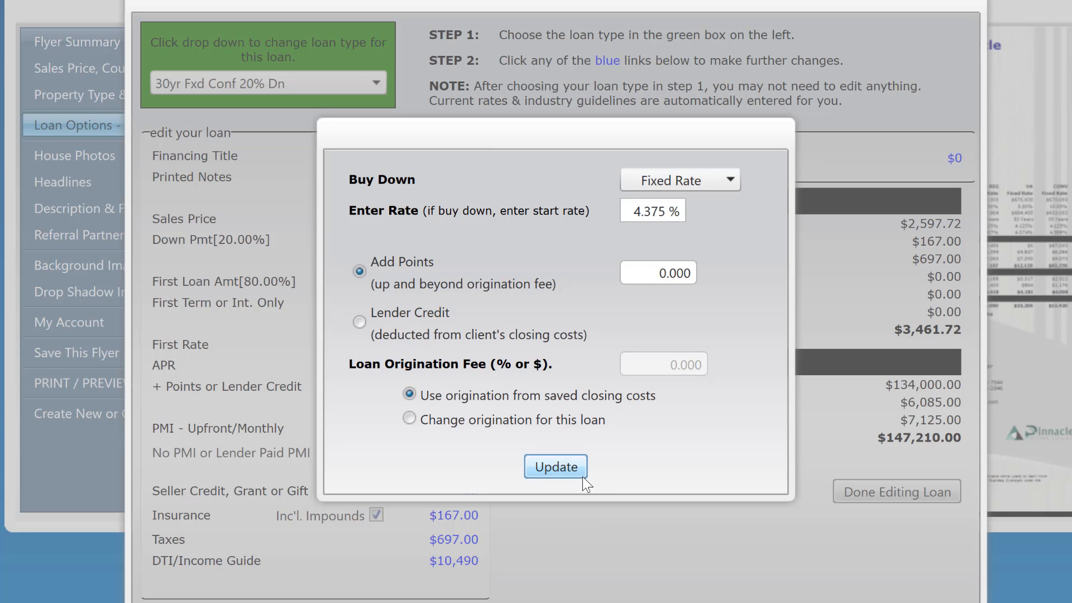
click(565, 468)
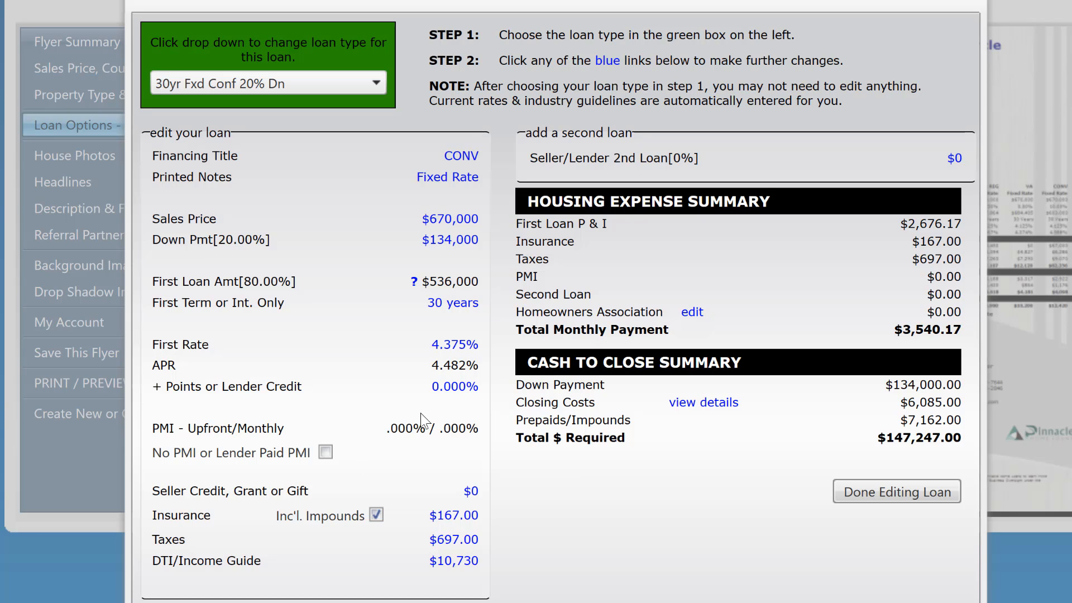
- Set the first loan's monthly hazard insurance premium to $75 and finish editing that loan
click(453, 515)
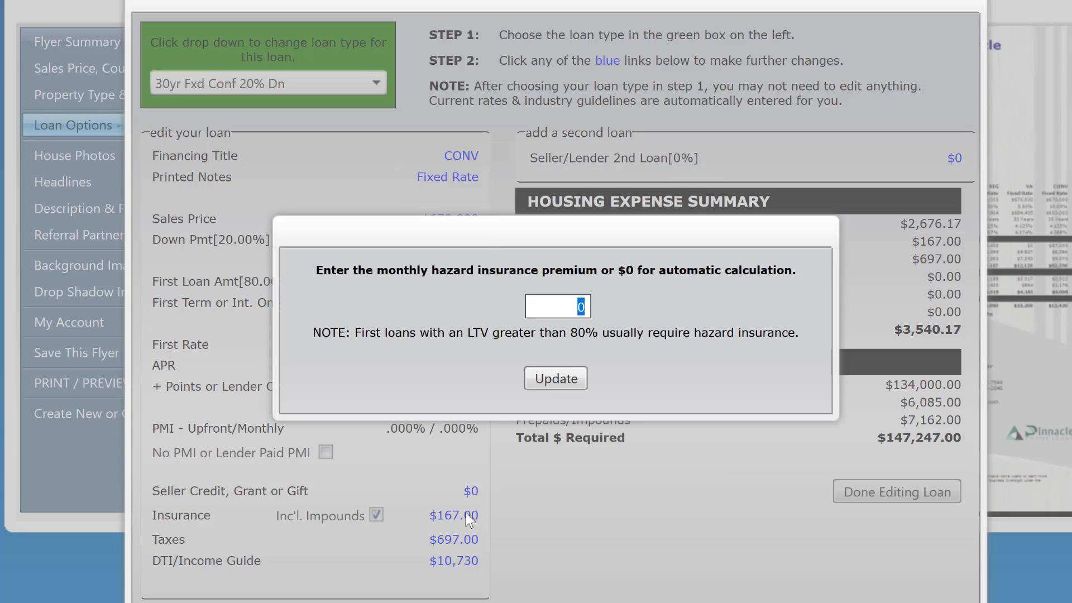
text(75)
key(Tab)
click(563, 378)
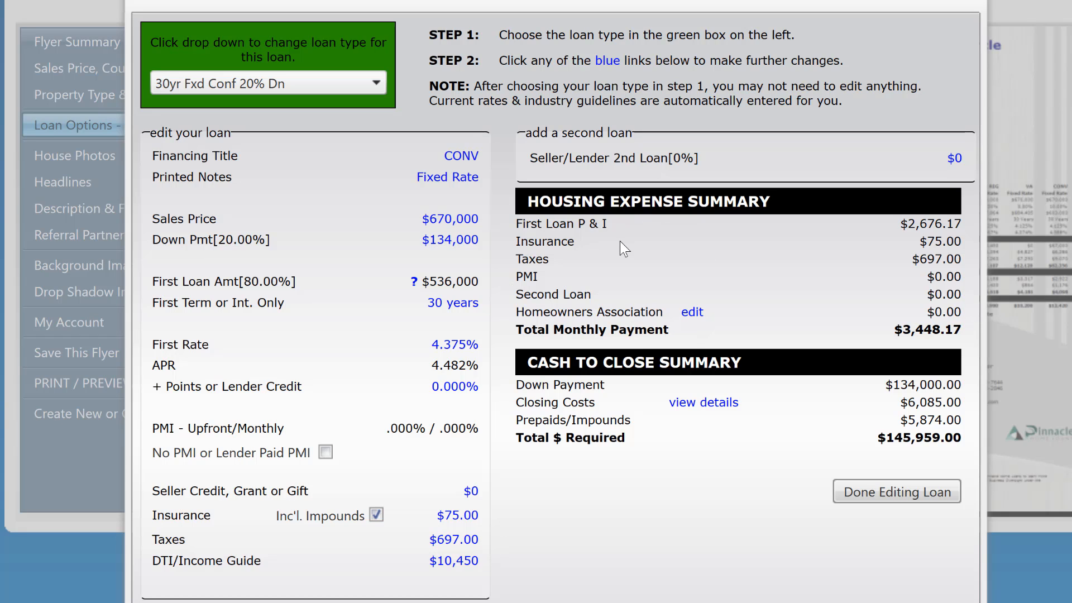
click(913, 488)
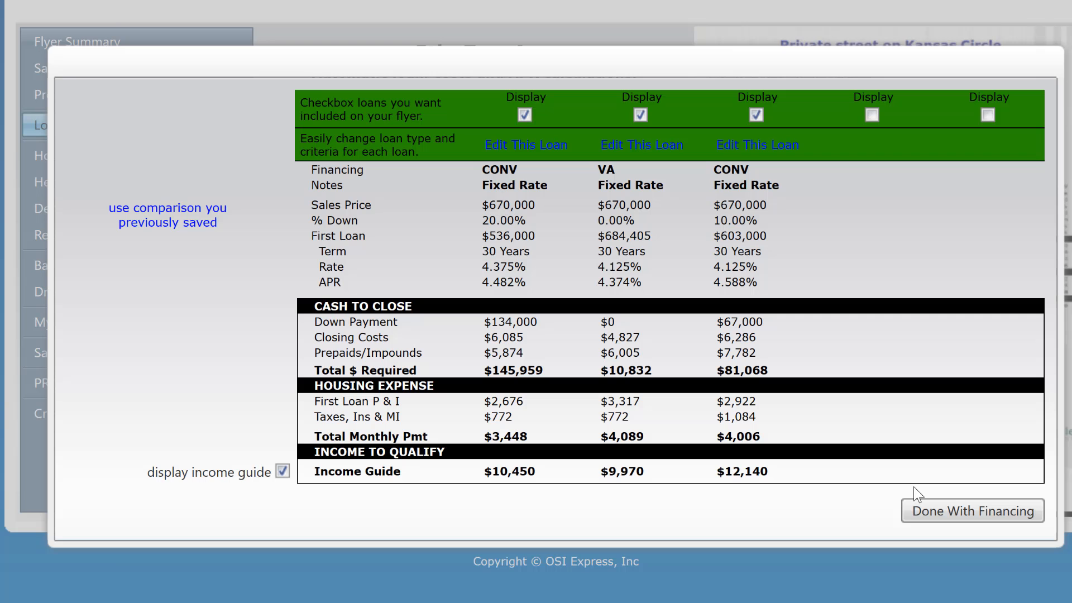
- Edit the second loan and change its type from VA to 30yr Fxd Conf 10% Dn
click(658, 146)
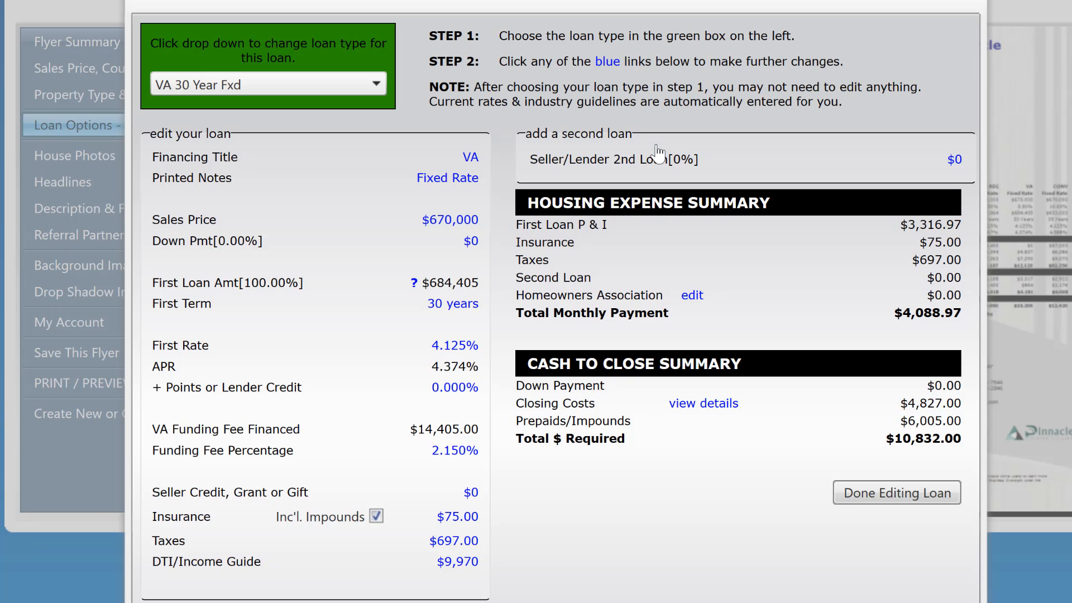
click(372, 81)
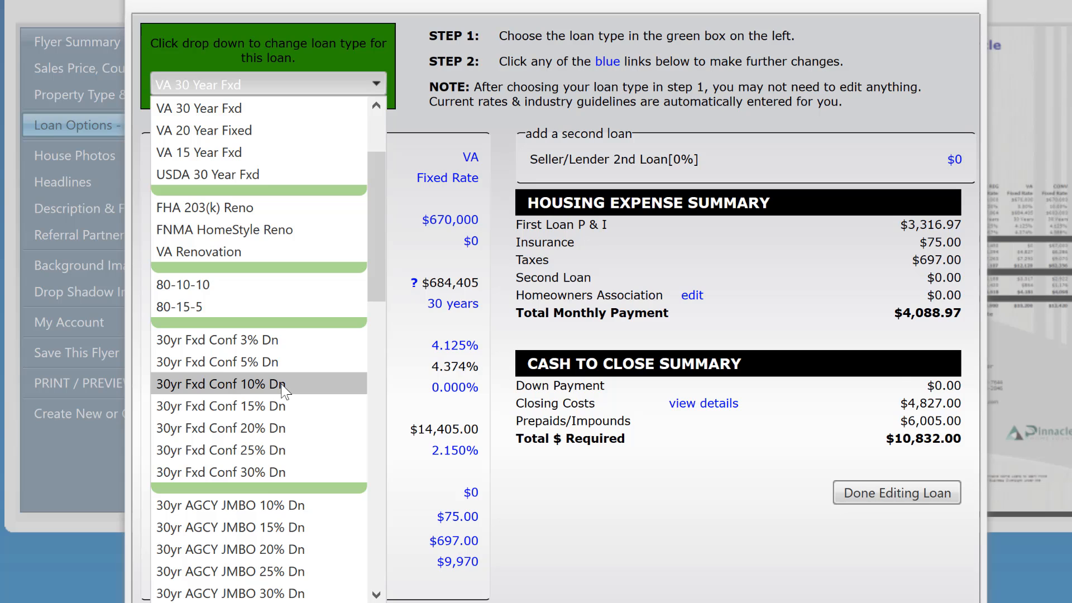
click(280, 383)
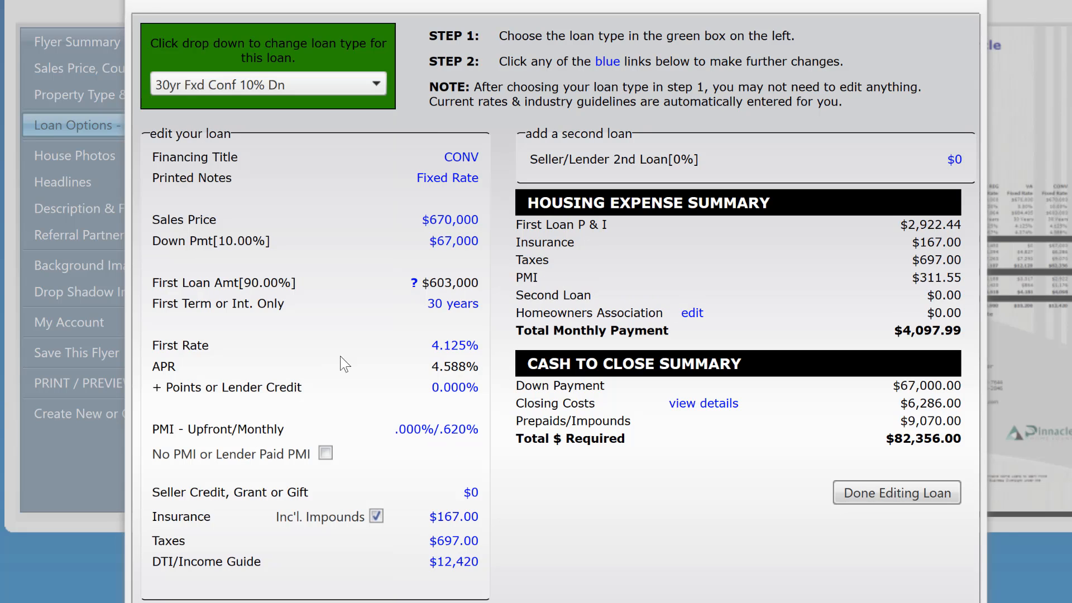
- Set the interest rate of the second loan, 10% down conventional, to 4.375%
click(453, 346)
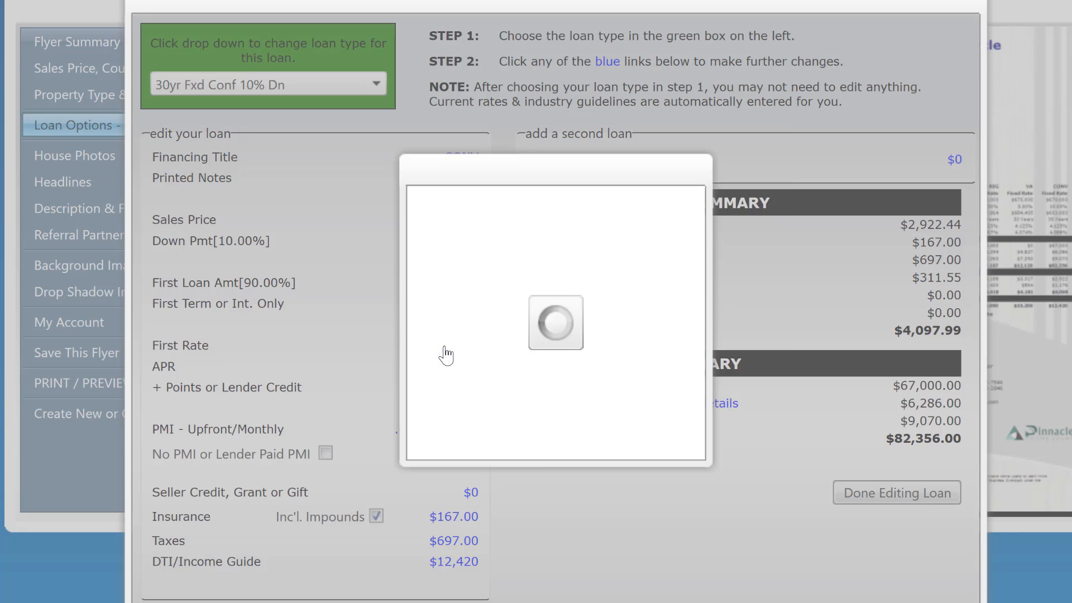
click(634, 209)
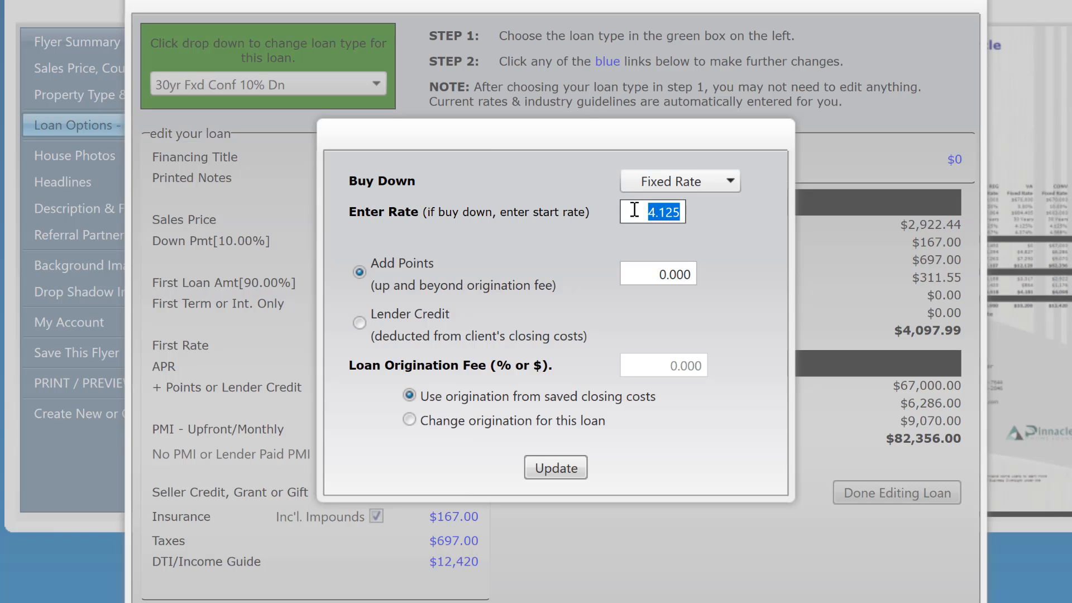
text(4.375)
key(Tab)
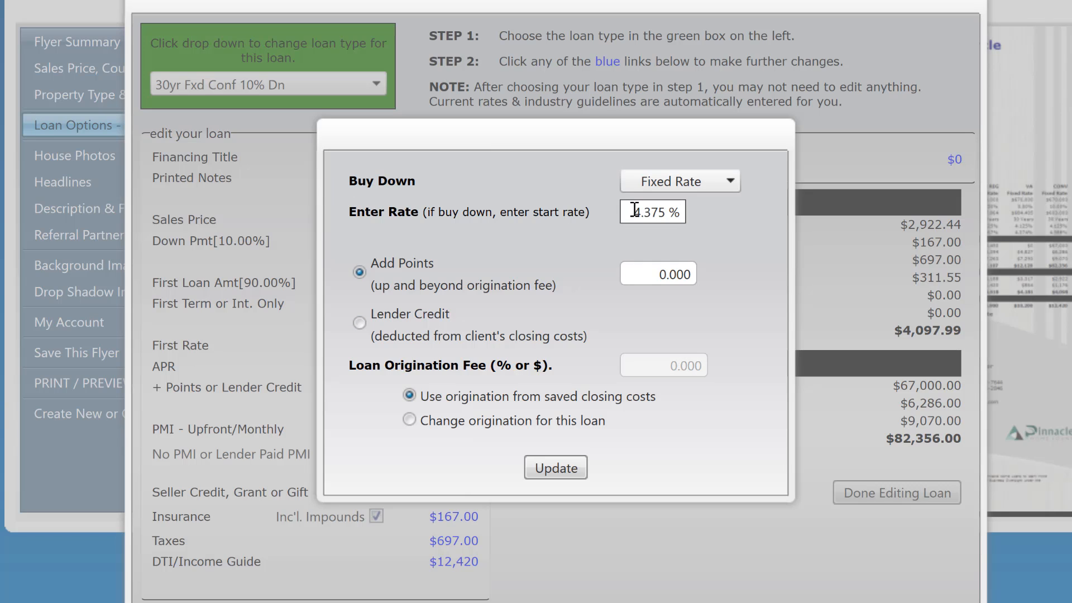
click(552, 469)
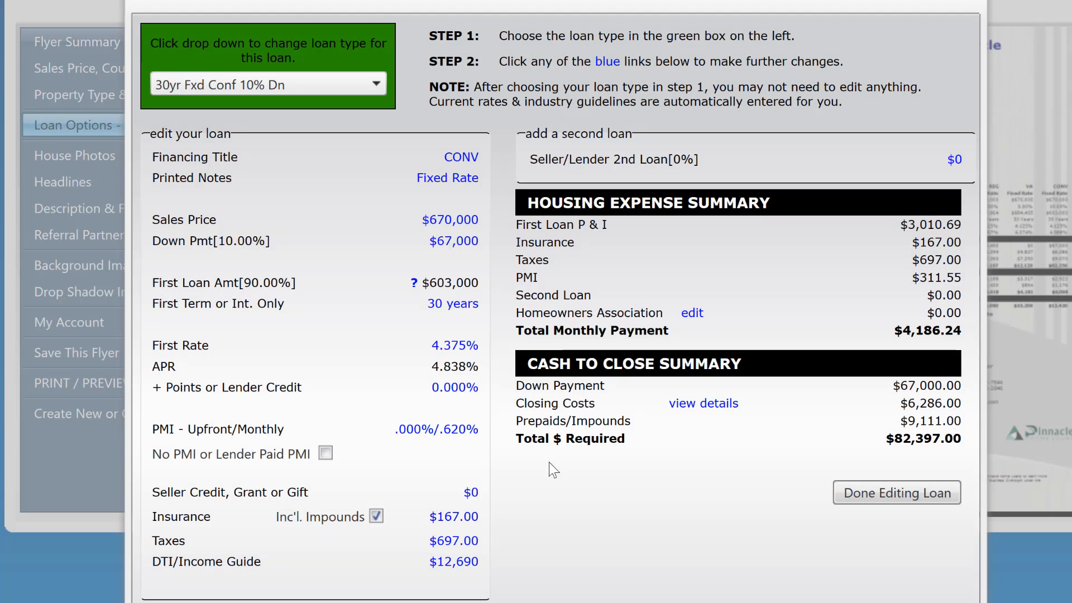
- Override the saved PMI factors for the second loan with a monthly PMI of 0.300%
click(444, 430)
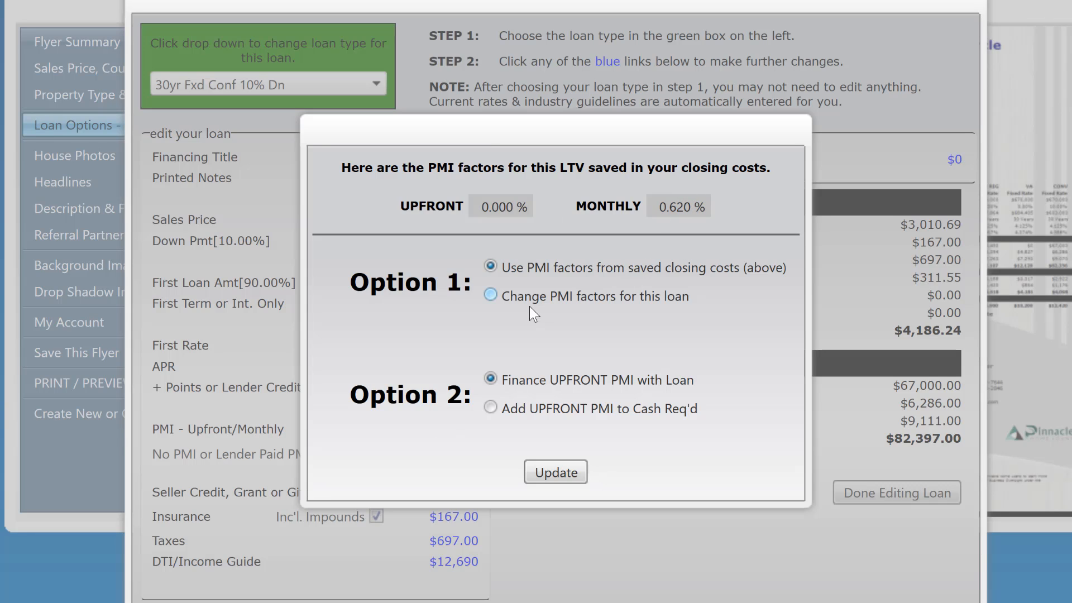
click(491, 295)
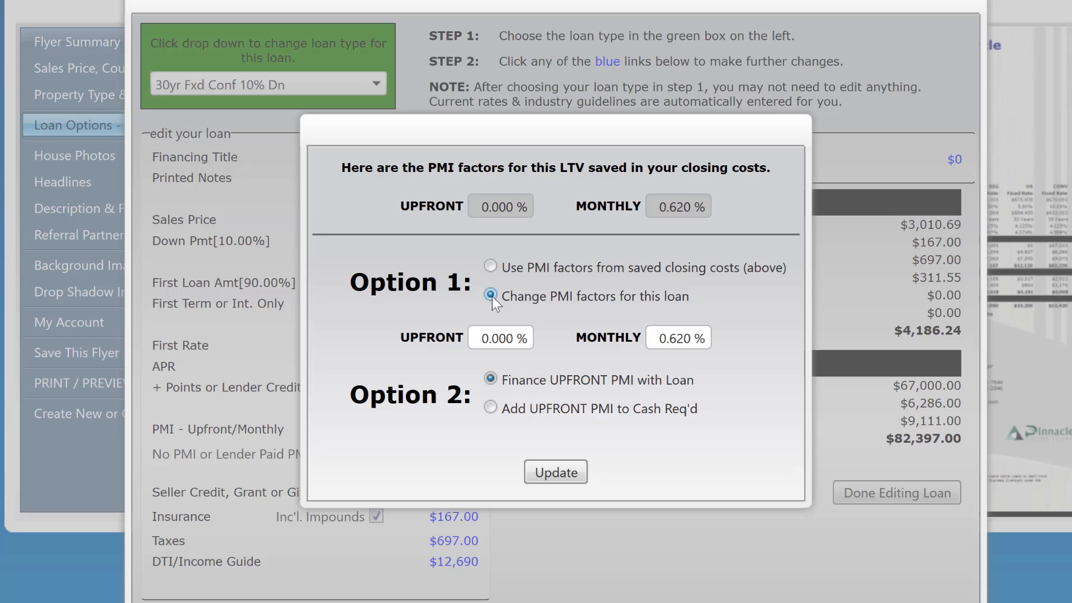
click(651, 340)
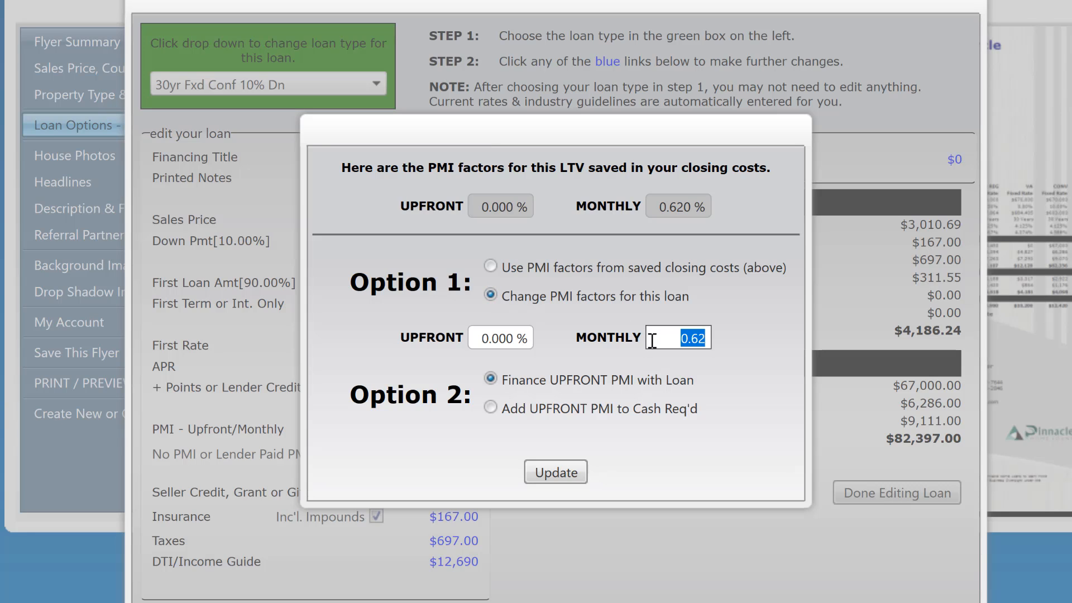
text(.30)
key(Tab)
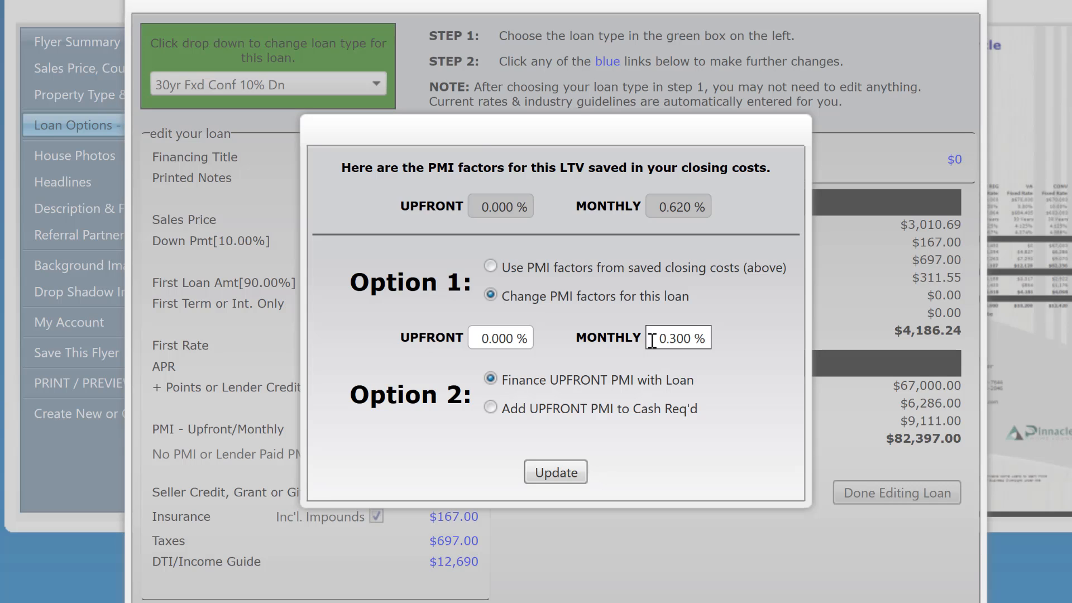
click(567, 472)
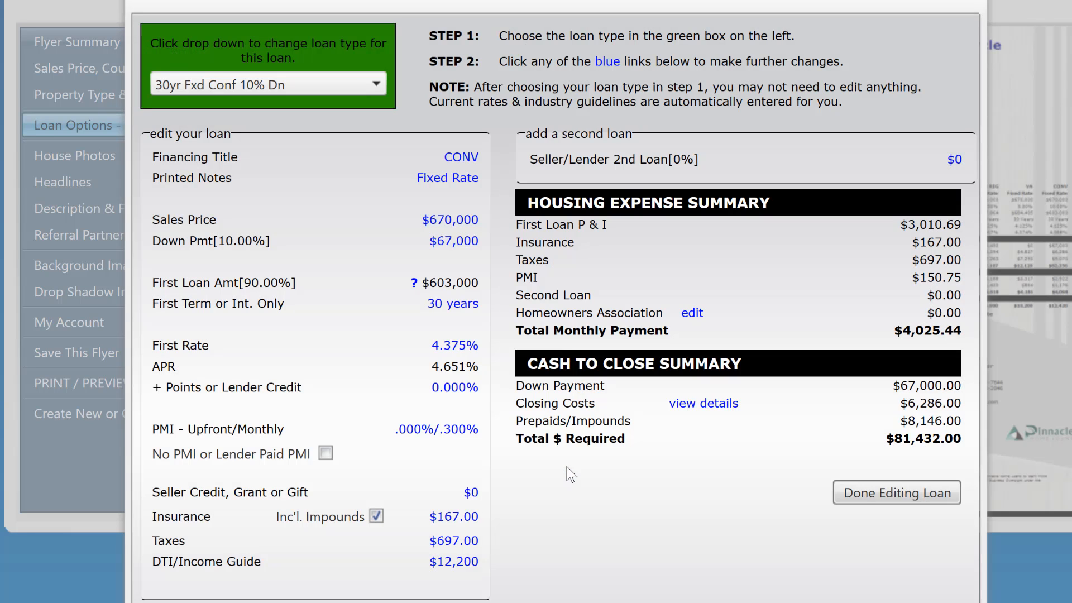
- Set the second loan's monthly hazard insurance premium to $75 and finish editing that loan
click(463, 518)
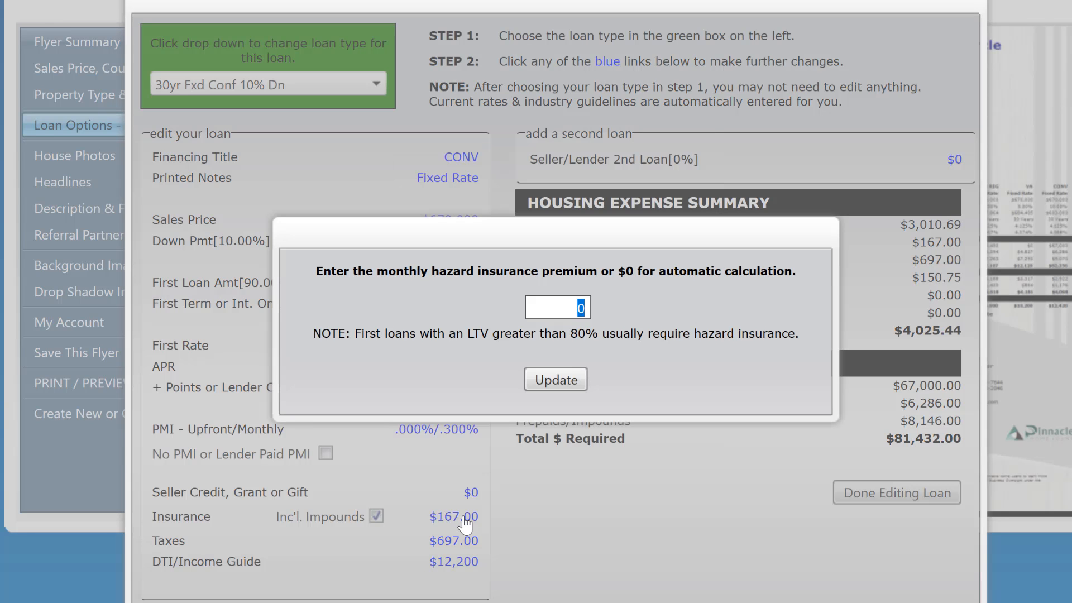
text(75)
key(Tab)
click(564, 381)
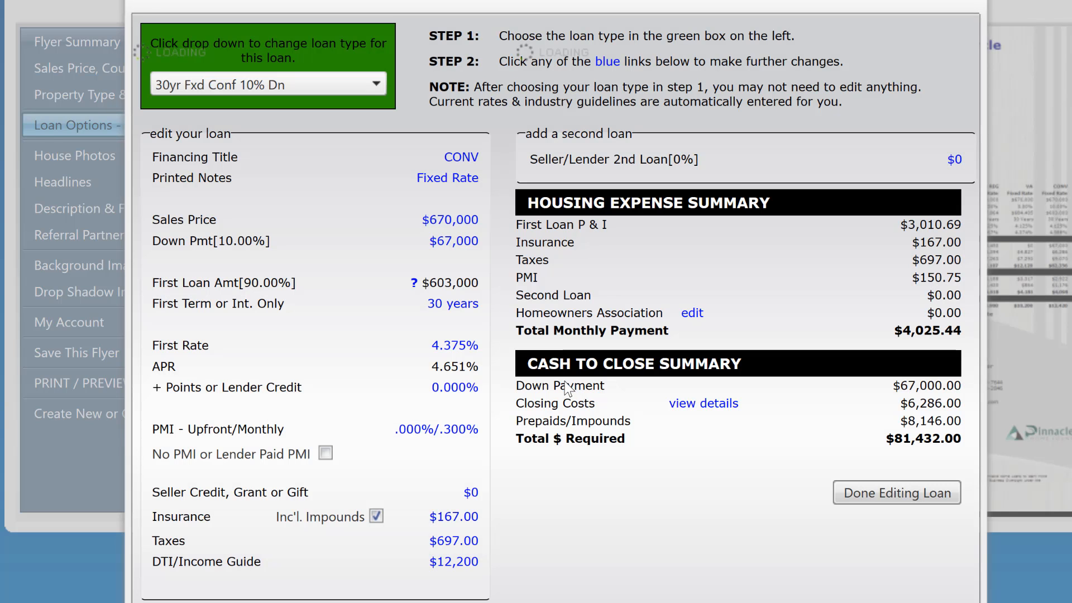
click(893, 493)
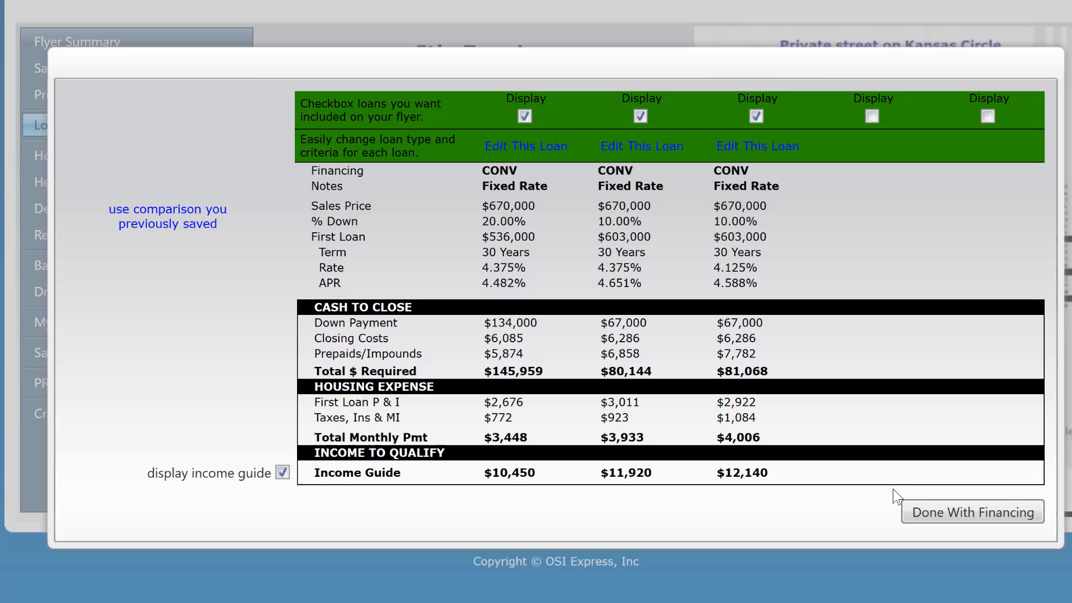
- Edit the third loan and change its type to FHA 30 Year Fxd
click(759, 147)
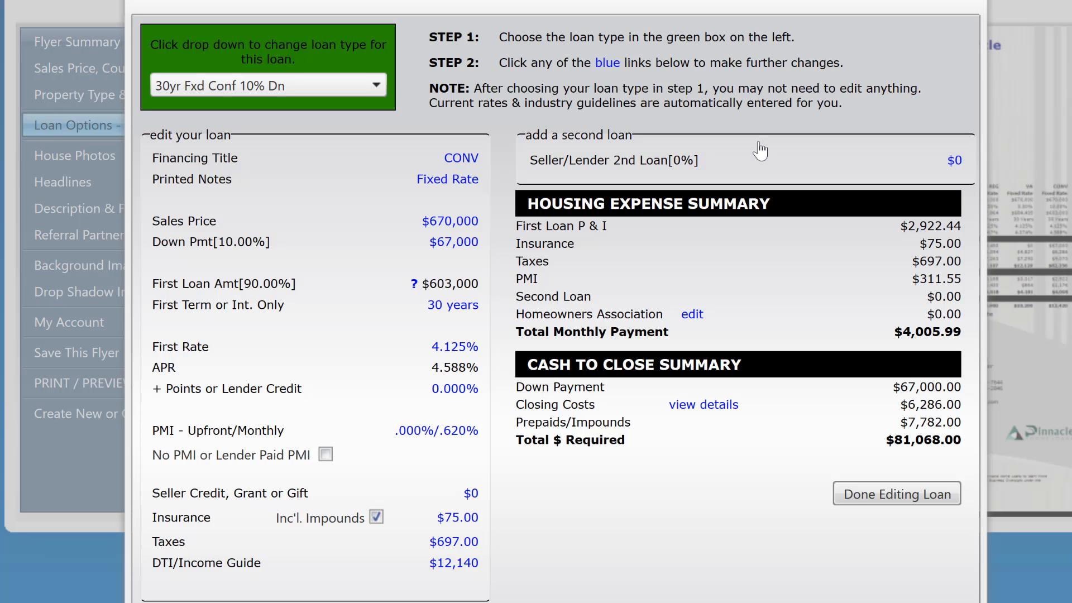
click(368, 98)
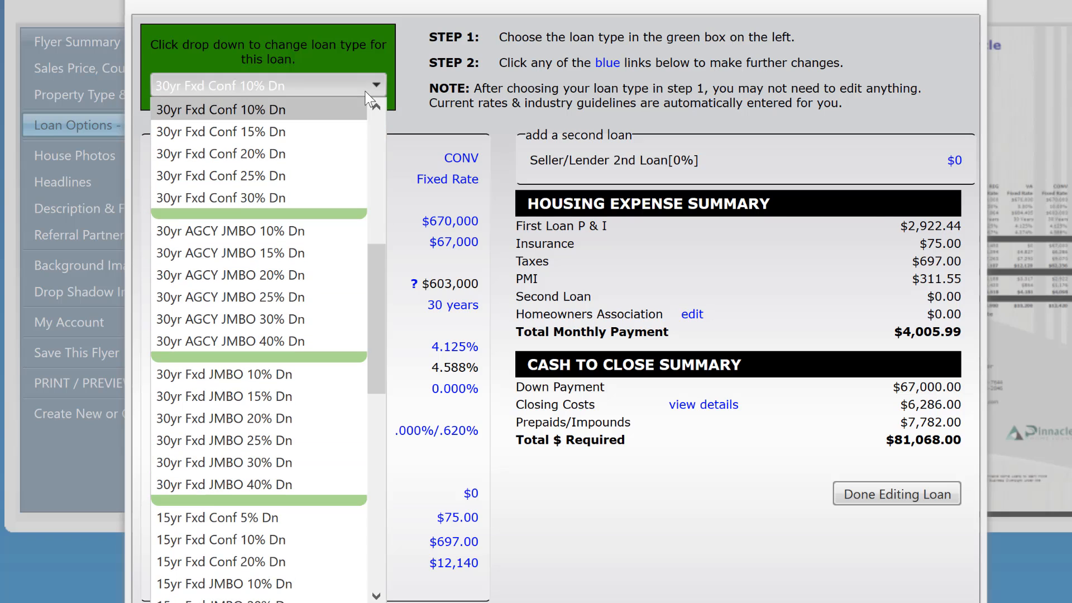
scroll(381, 210, up, 5)
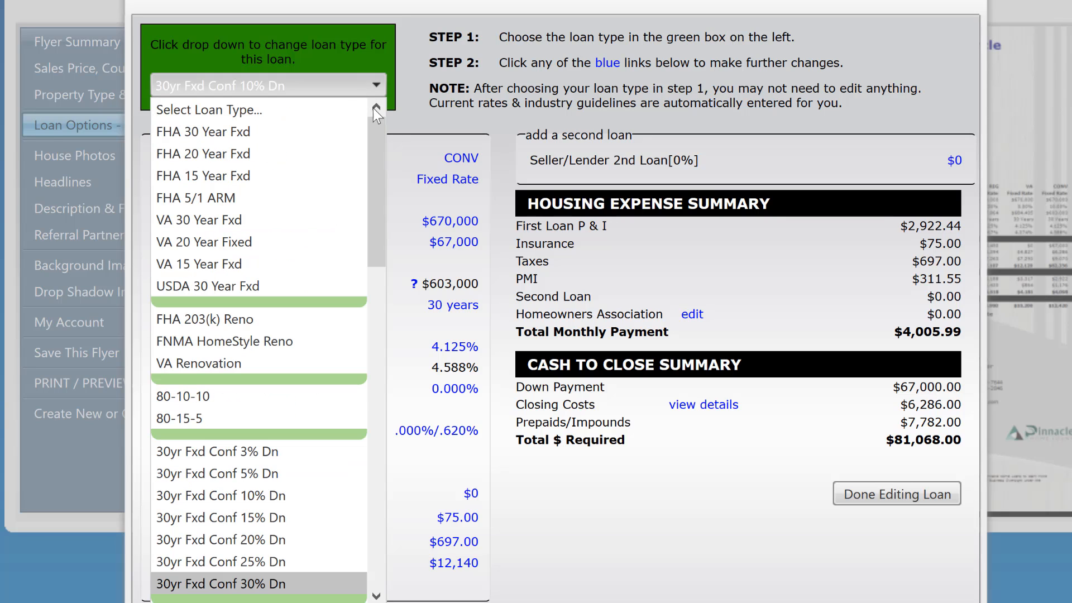
click(273, 133)
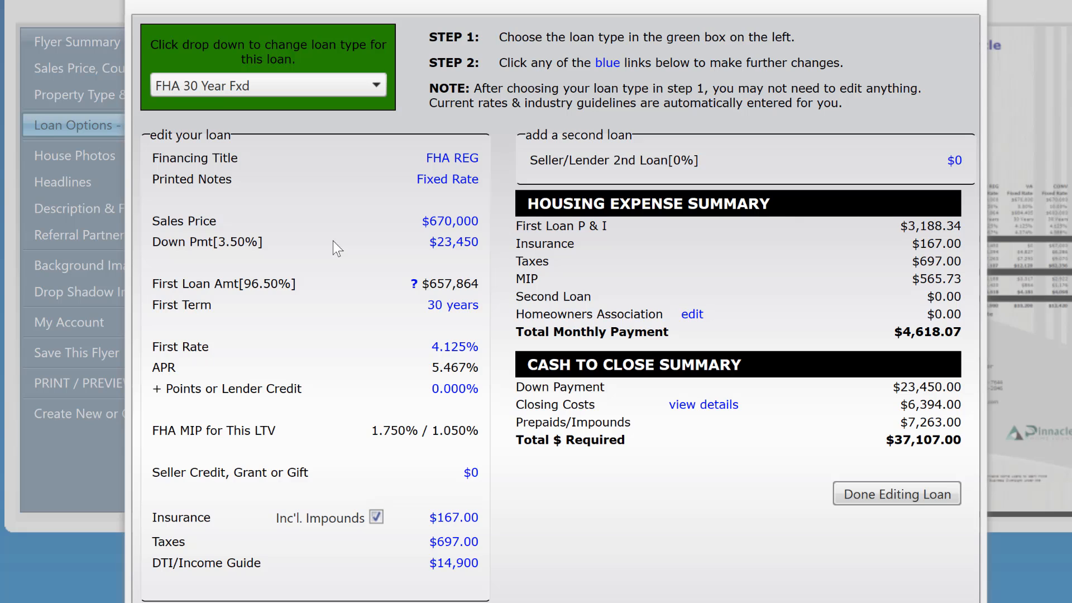
- Set the FHA loan's fixed interest rate to 3.875% and update the loan
click(435, 347)
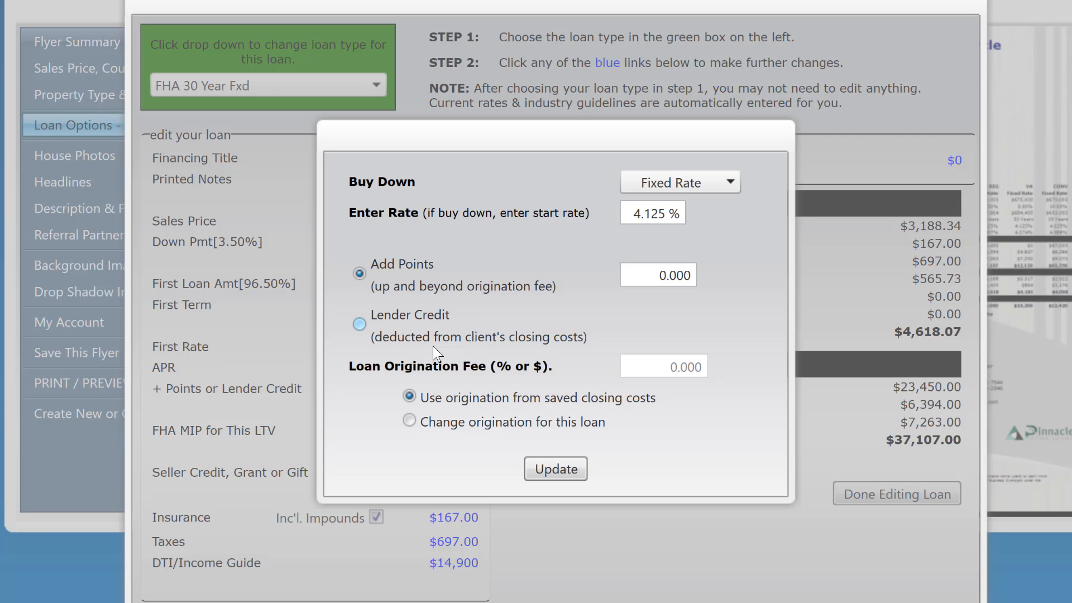
click(635, 276)
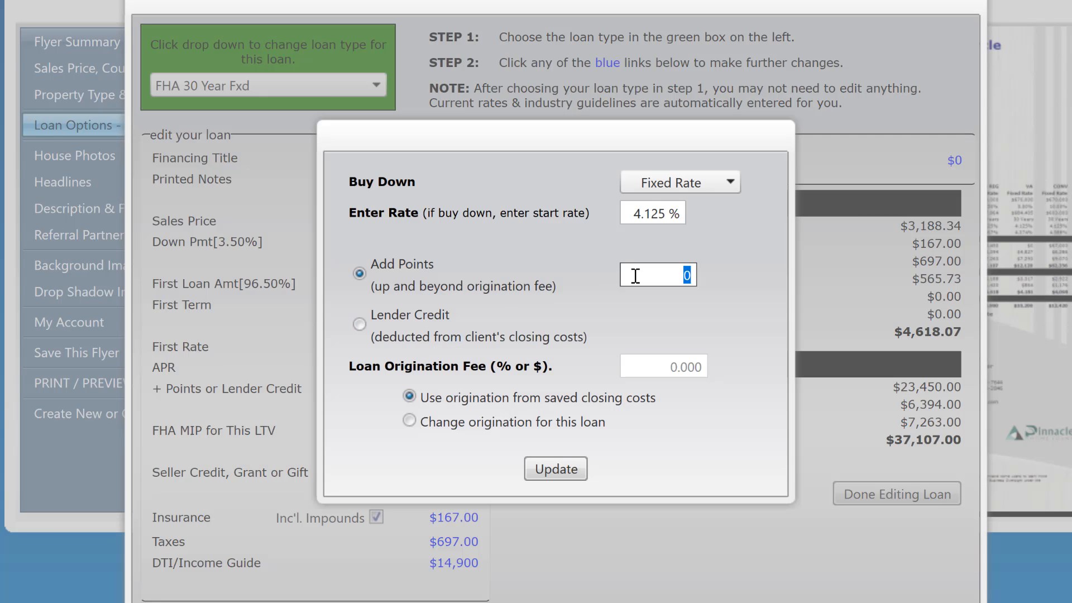
click(627, 217)
text(3)
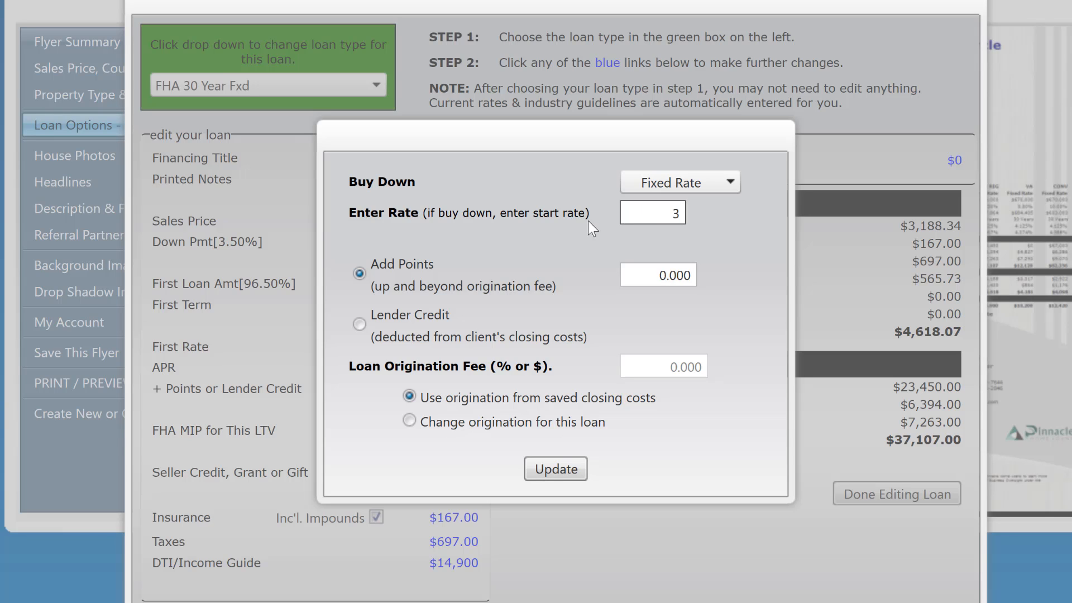
text(.875)
key(Tab)
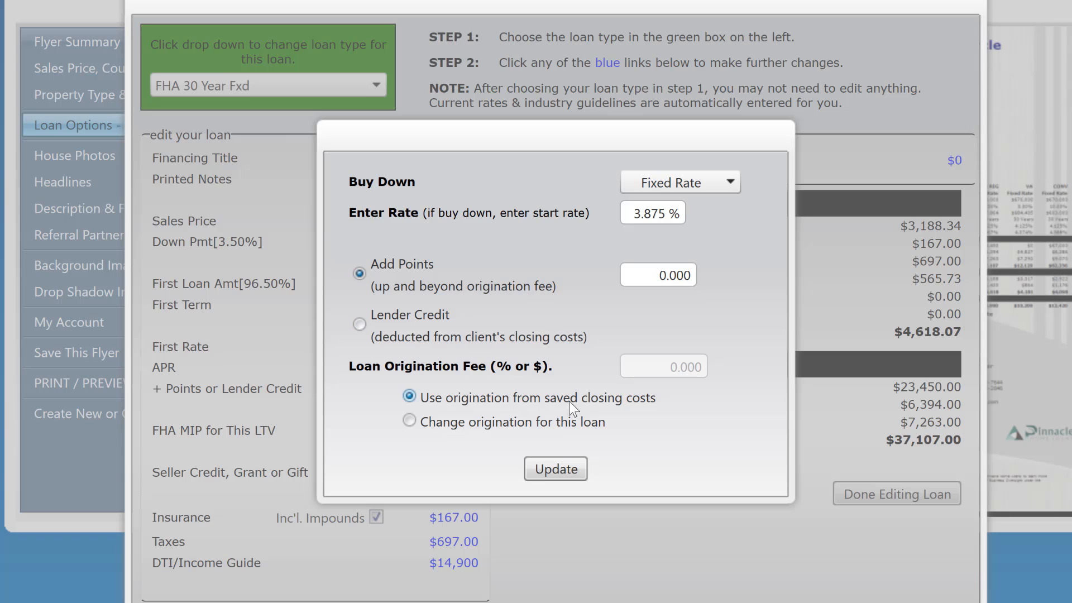
click(557, 477)
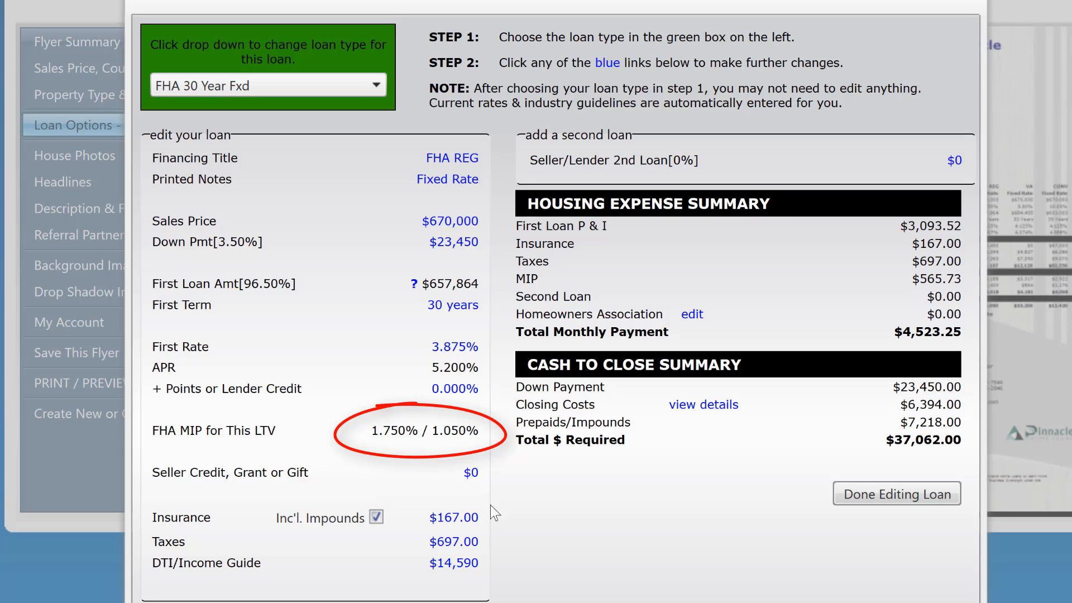
- Set the FHA loan's monthly hazard insurance premium to $75 and finish editing that loan
click(452, 512)
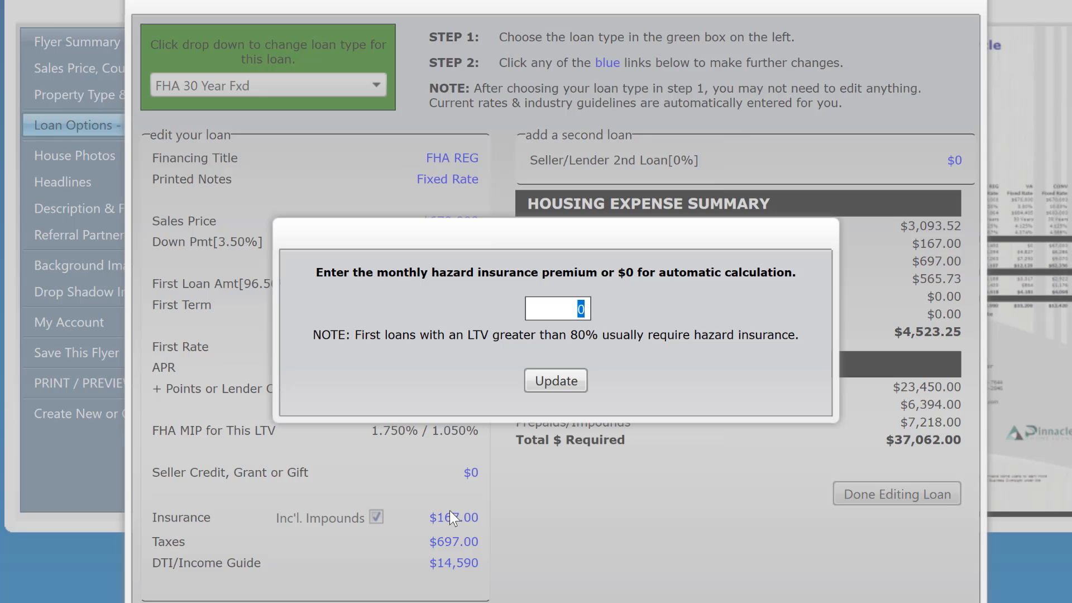
text($75)
click(552, 372)
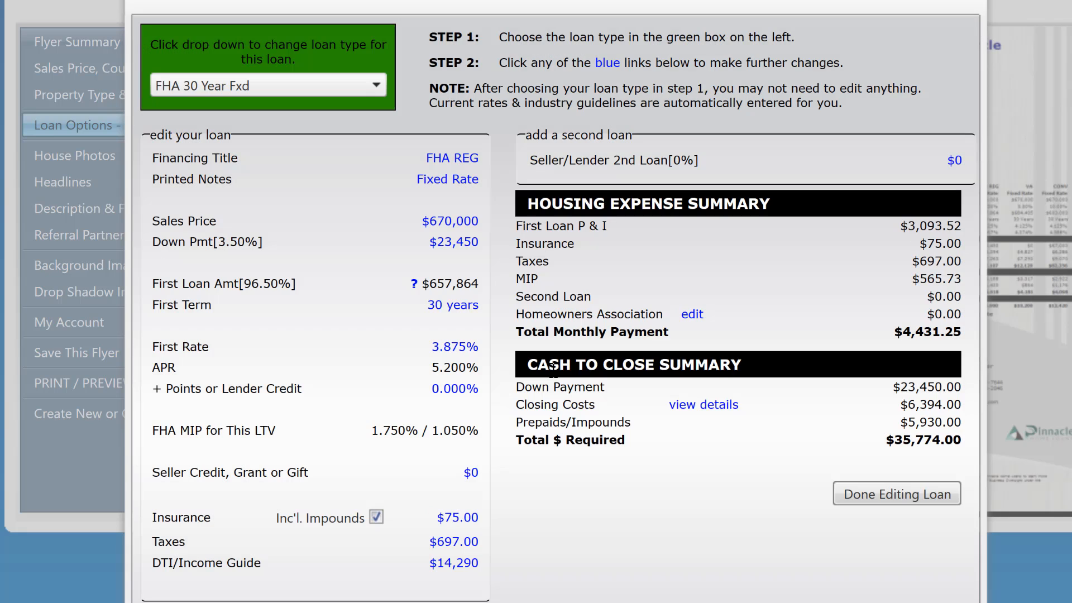
click(900, 493)
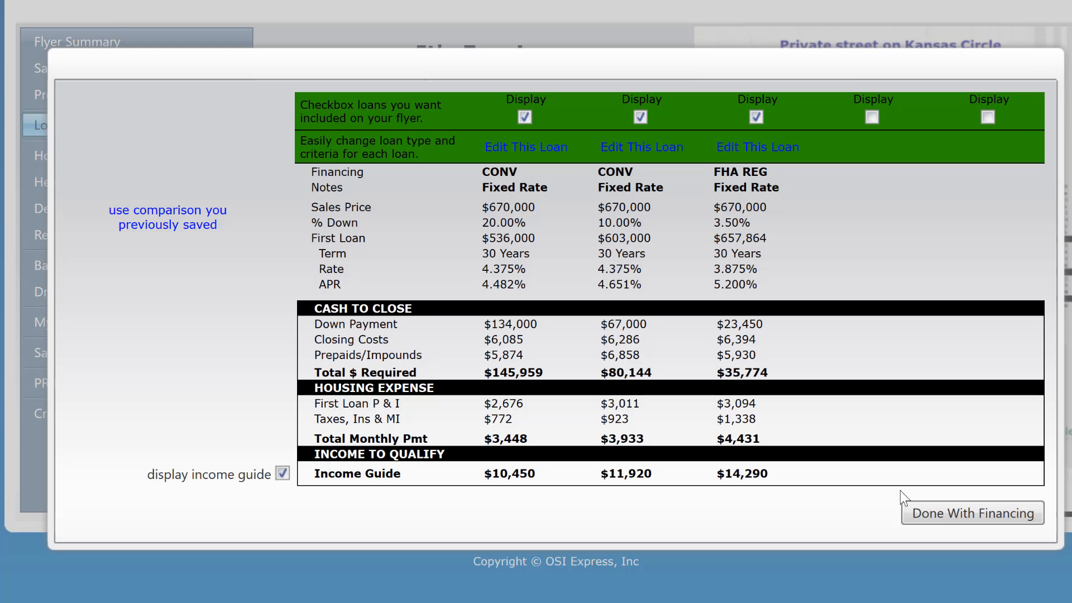
- Include a fourth loan on the flyer and change its type to VA 30 Year Fxd
click(870, 116)
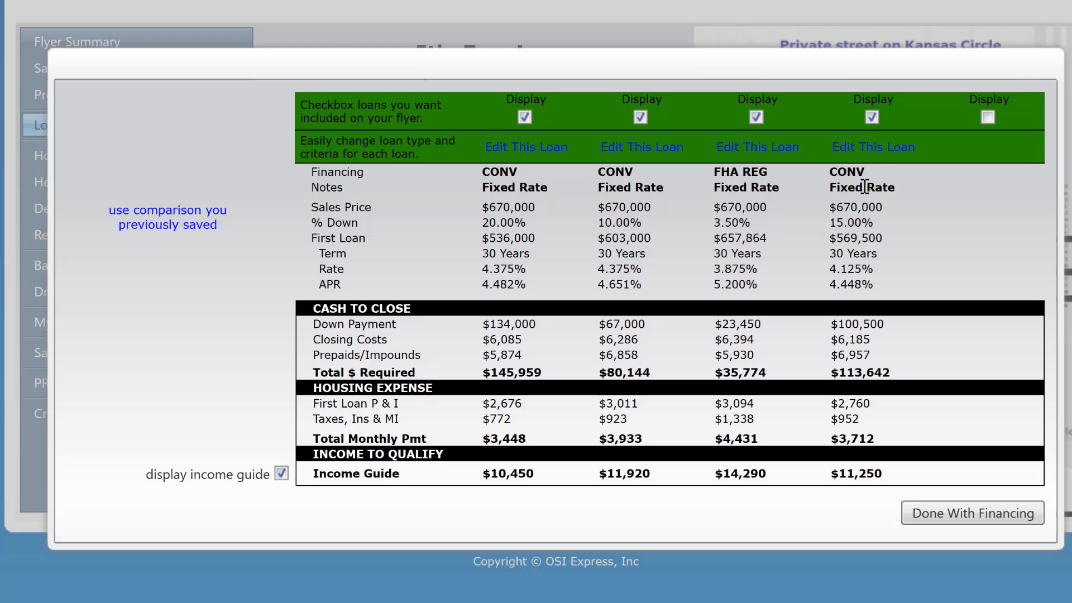
click(878, 147)
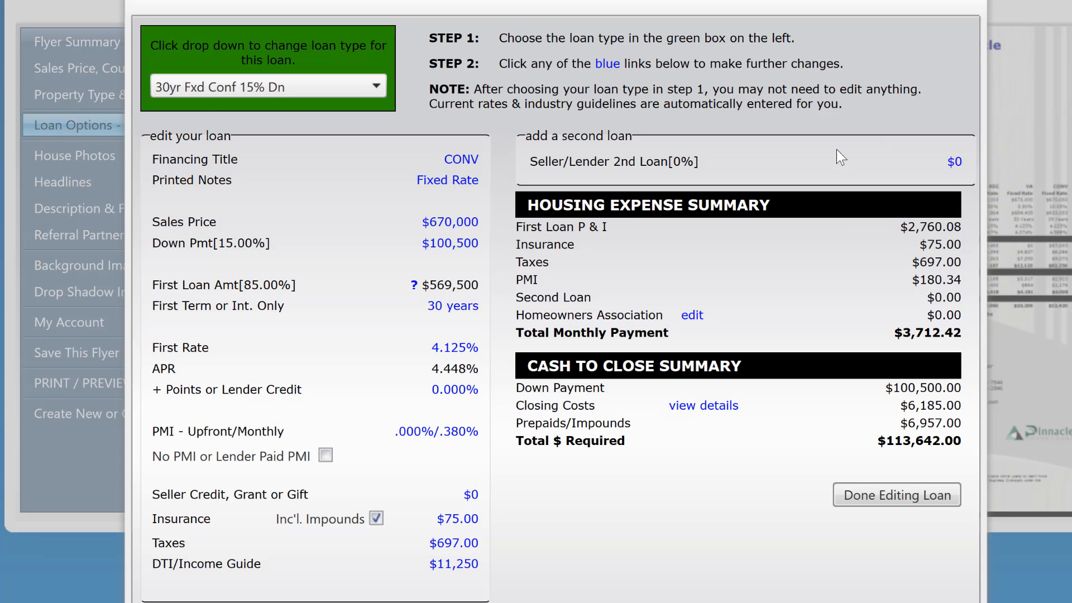
click(369, 85)
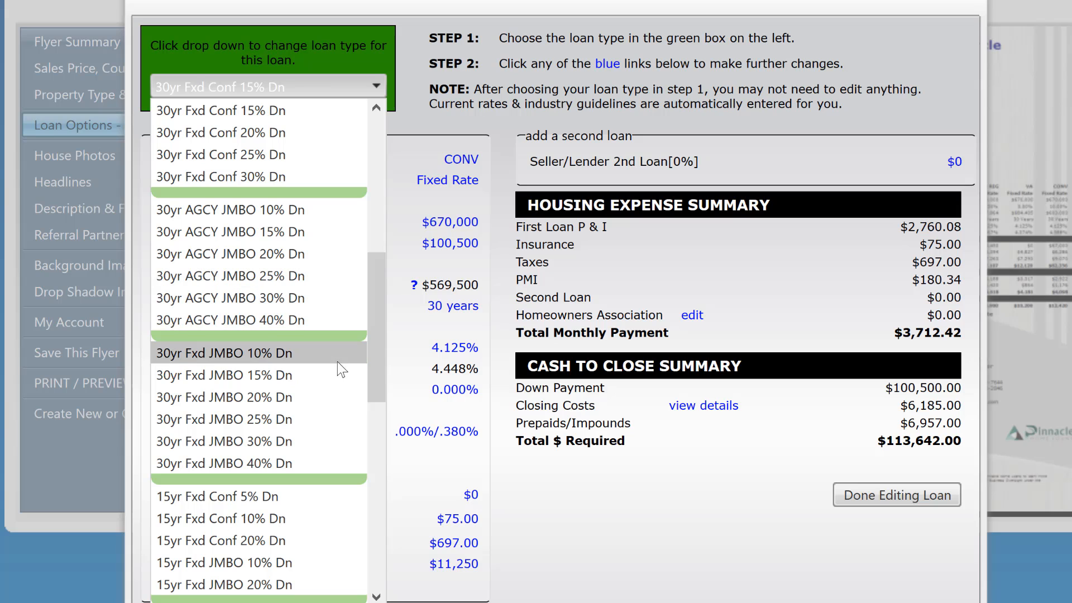
drag(376, 359, 399, 182)
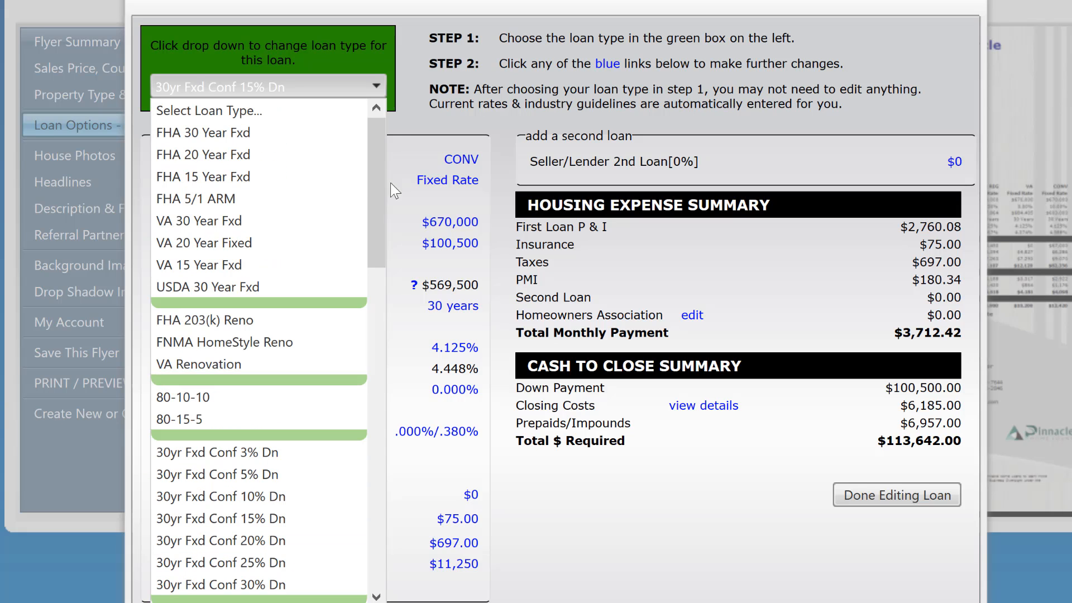
click(273, 228)
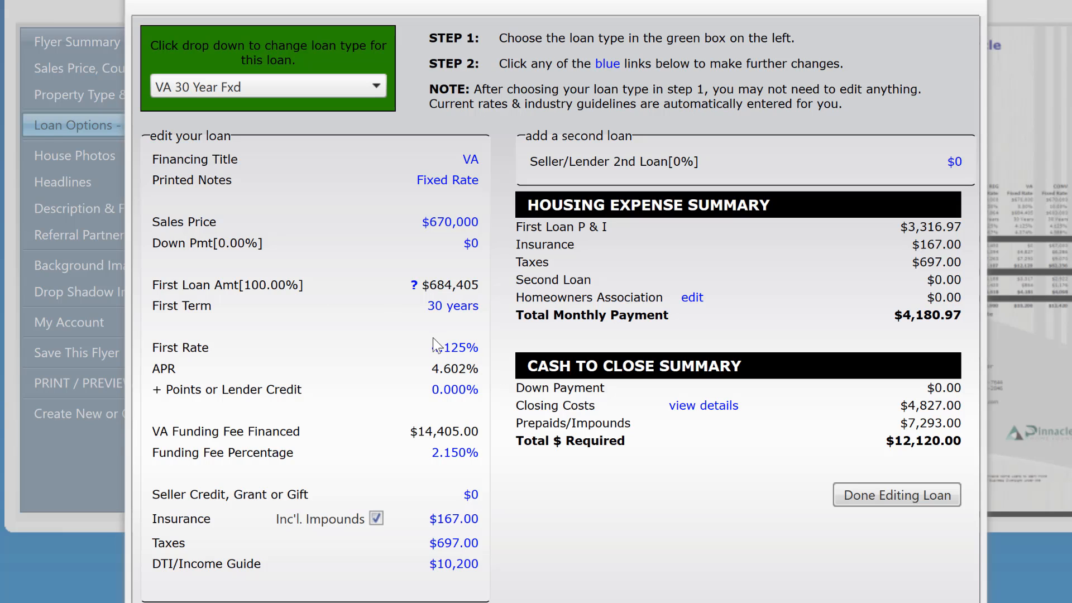
- Set the VA loan's fixed interest rate to 3.875% and update the loan
click(453, 355)
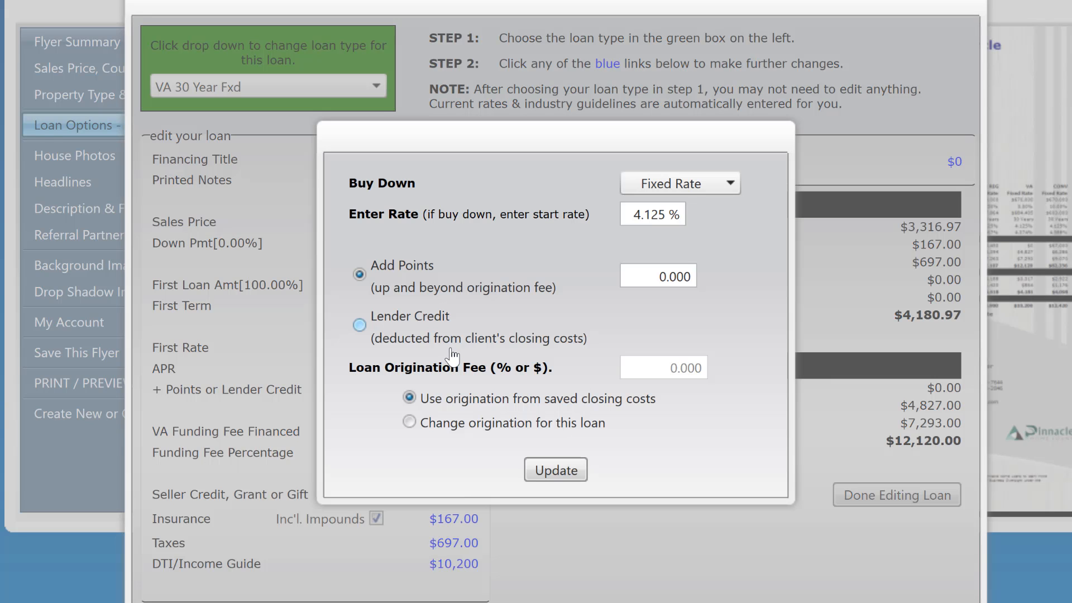
click(631, 208)
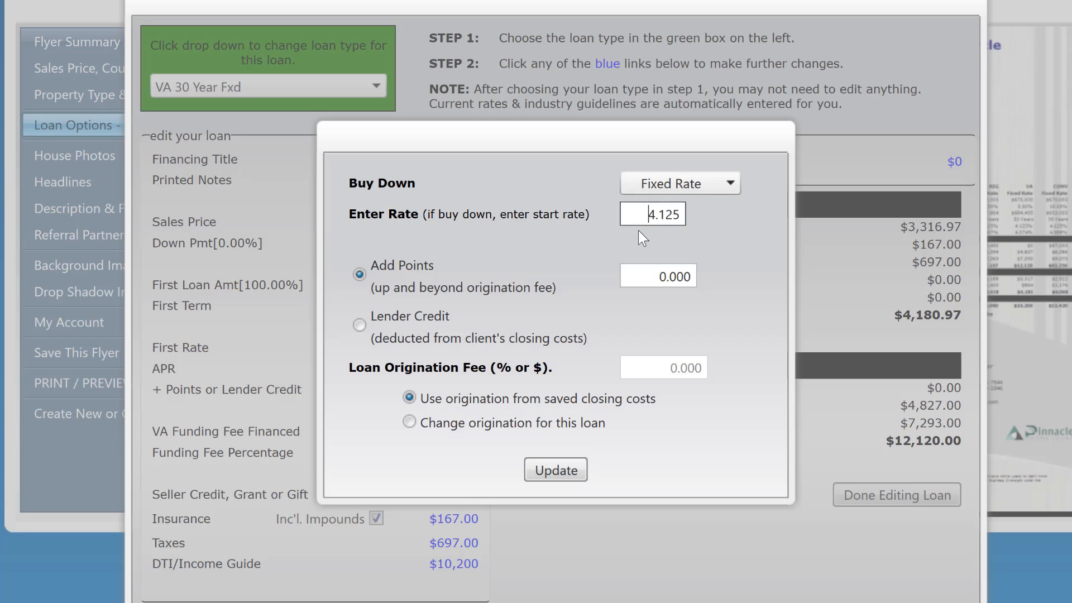
drag(638, 214, 897, 195)
text(3.875)
key(Tab)
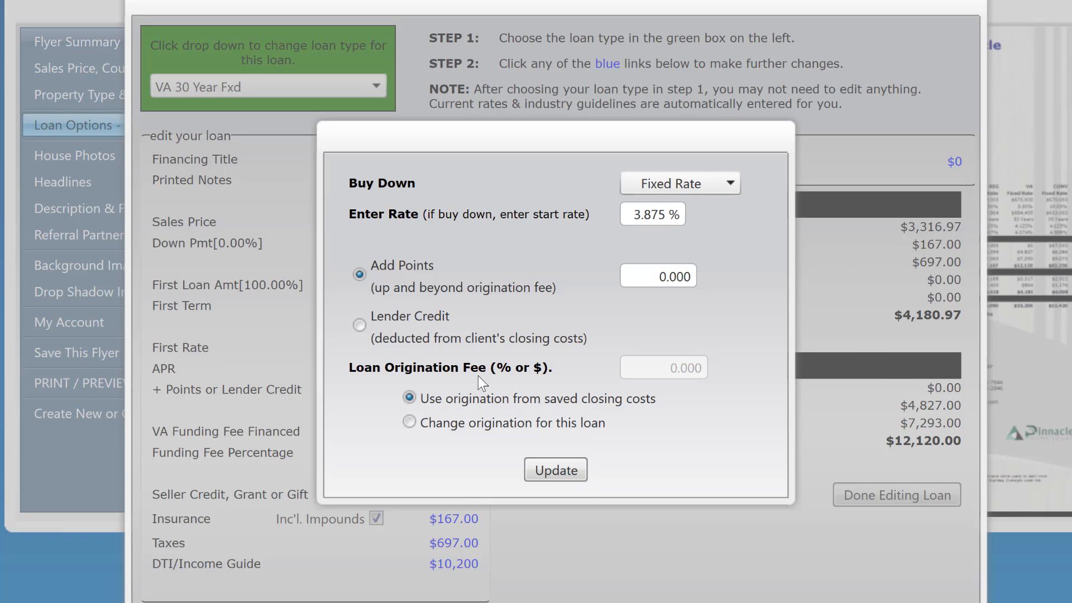
click(567, 479)
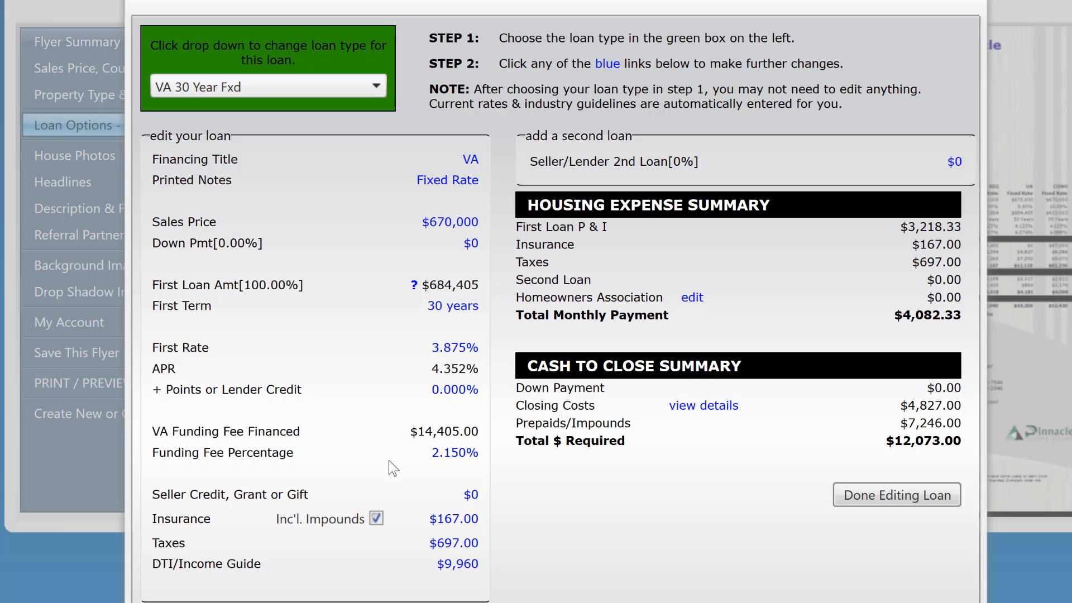
- Apply Regular Active Duty service and First Time use for the VA loan's funding fee percentage
click(464, 454)
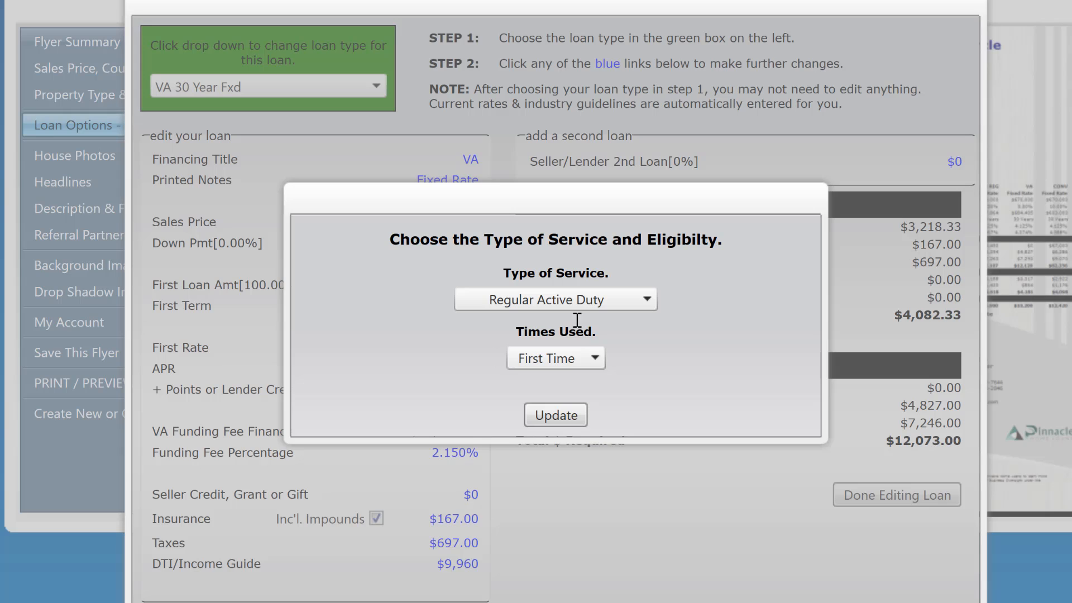
click(598, 358)
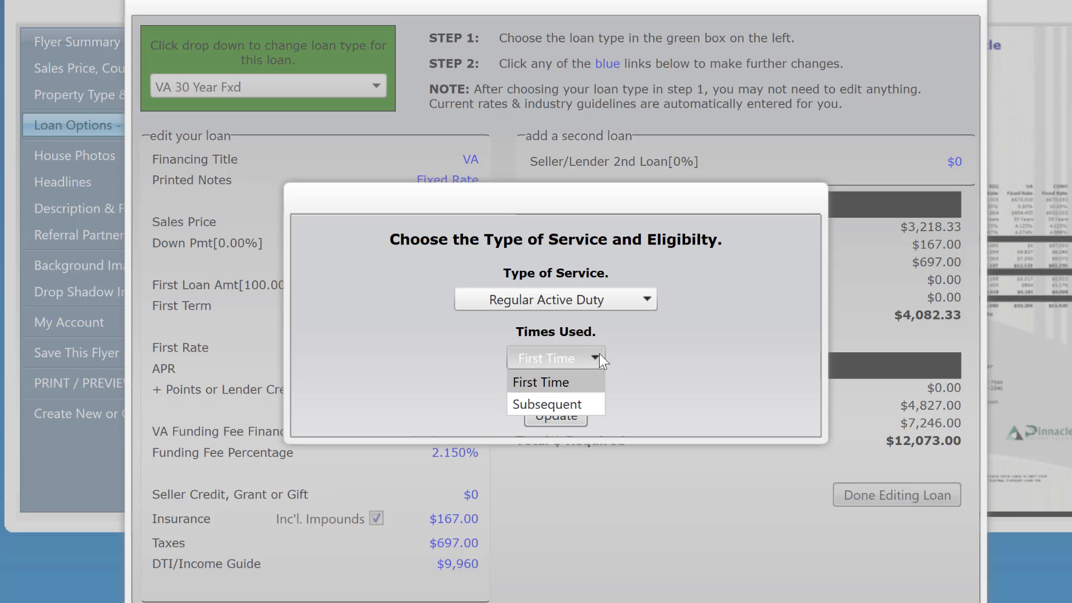
click(672, 374)
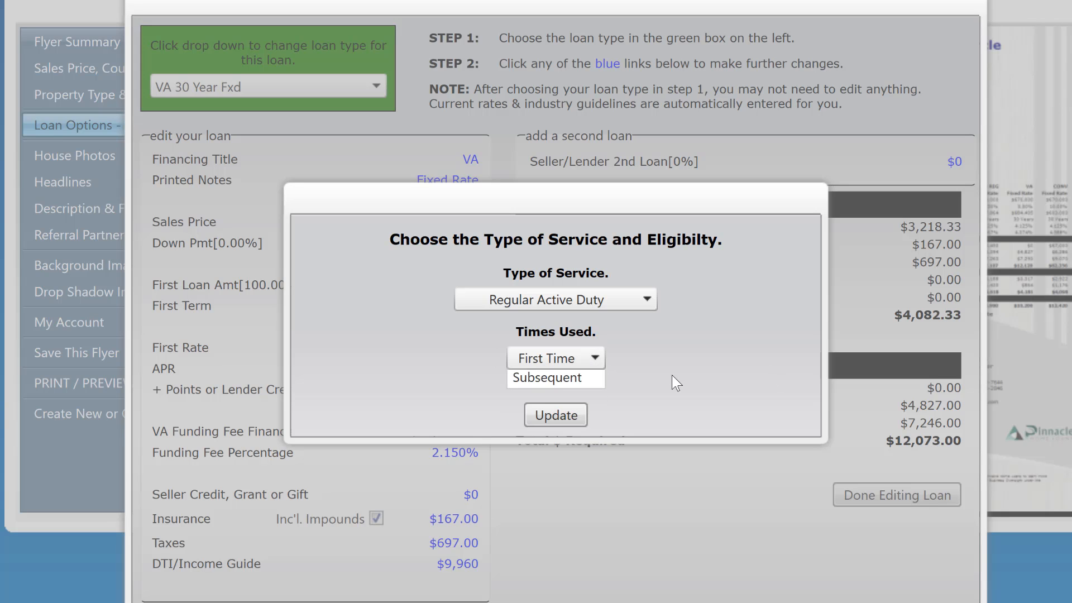
click(567, 412)
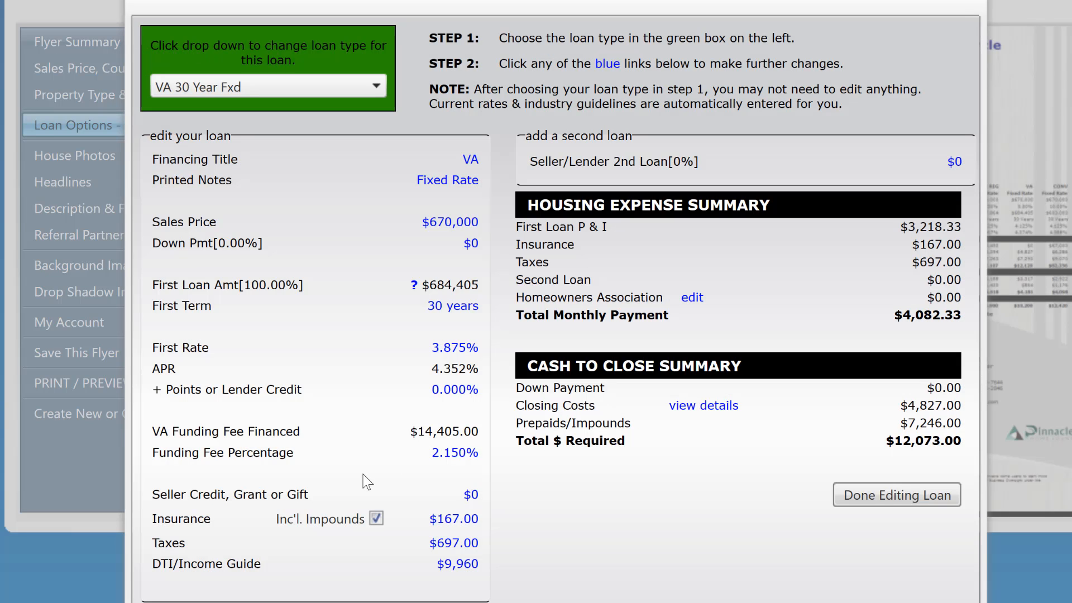
- Set the VA loan's monthly hazard insurance premium to $75 and finish the flyer's financing options
click(453, 518)
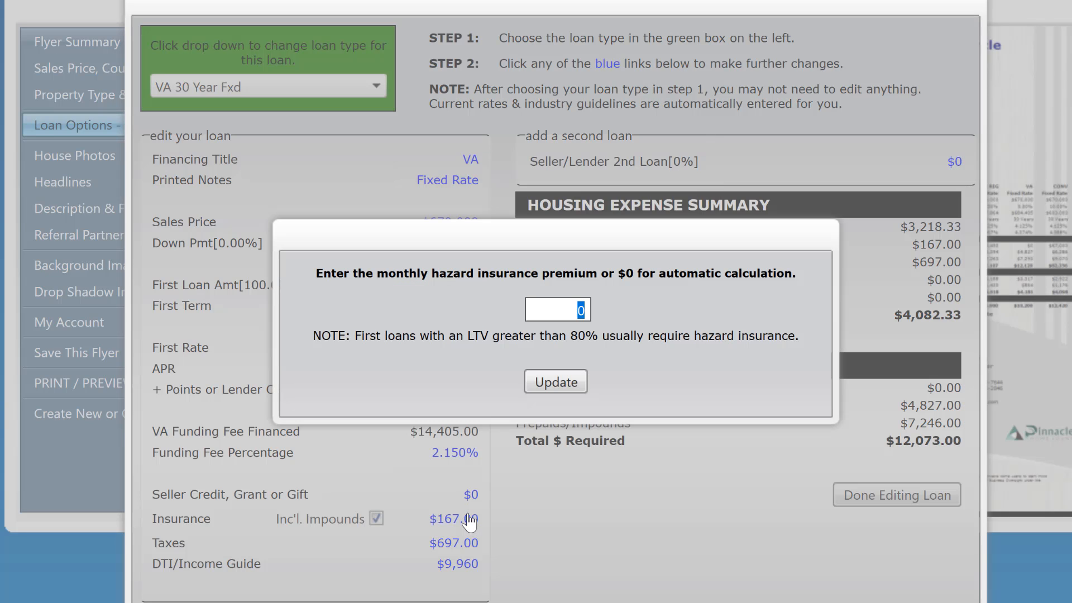
text(75)
click(573, 385)
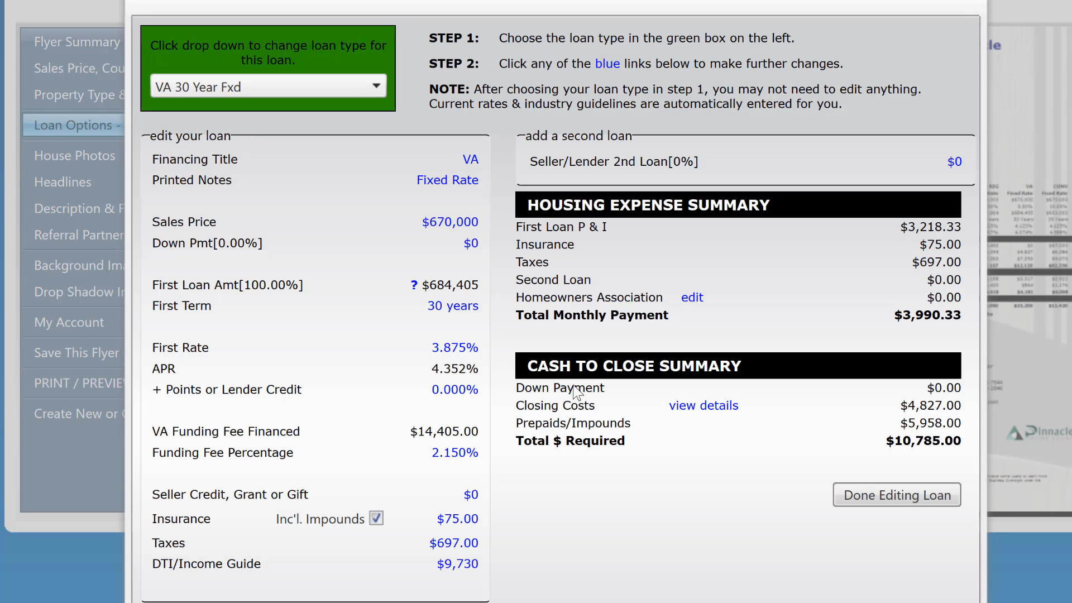
click(897, 495)
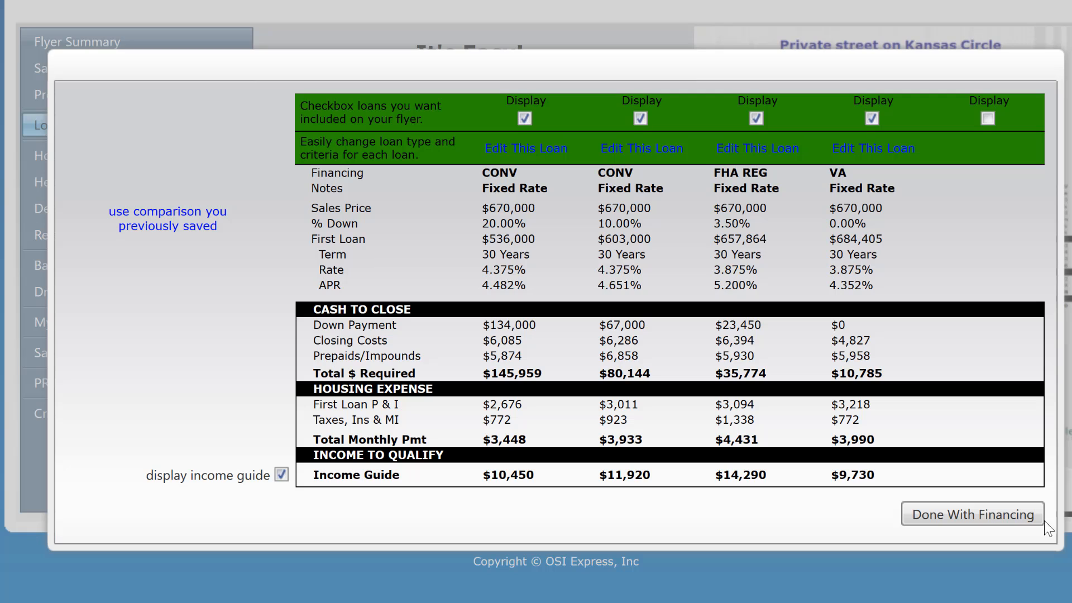
click(989, 516)
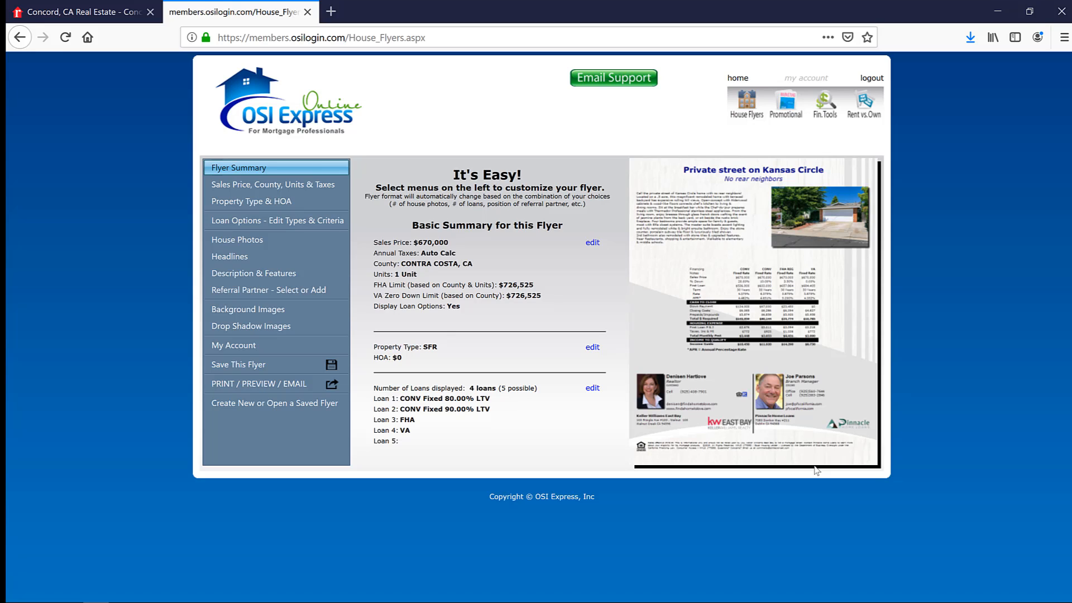
- Save the design as a new flyer named "OSI Test Flyer" without saving its loan options for other properties
click(274, 368)
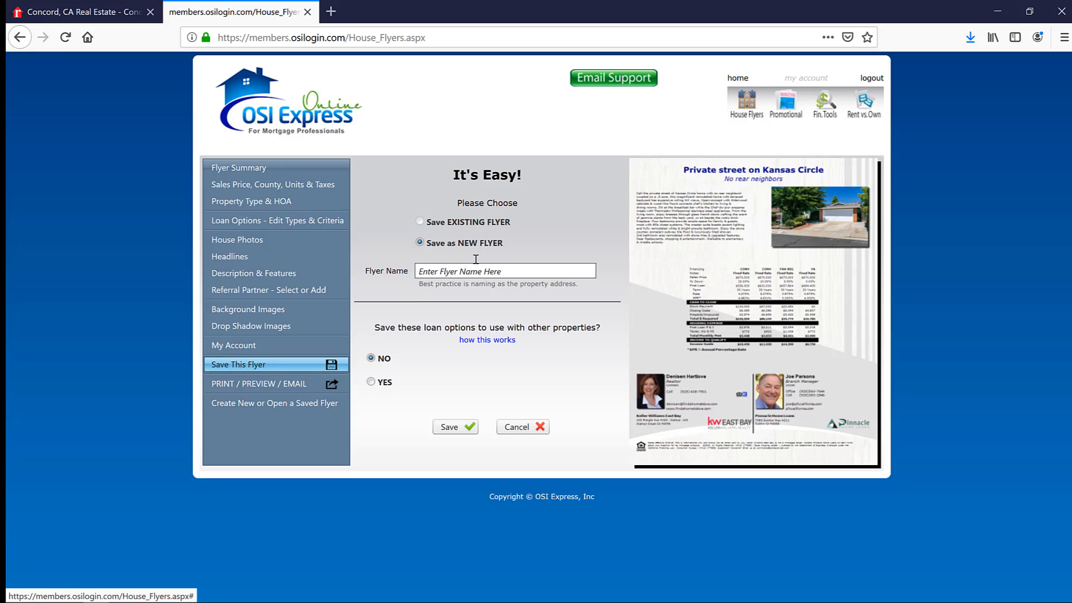
click(452, 270)
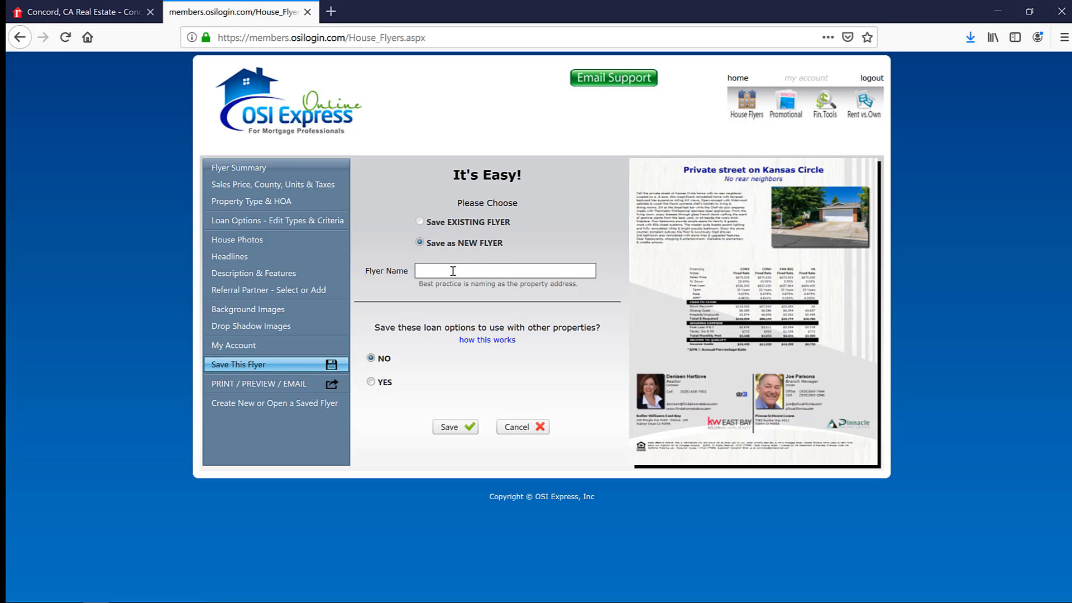
text(OSI Test Flyer)
click(441, 430)
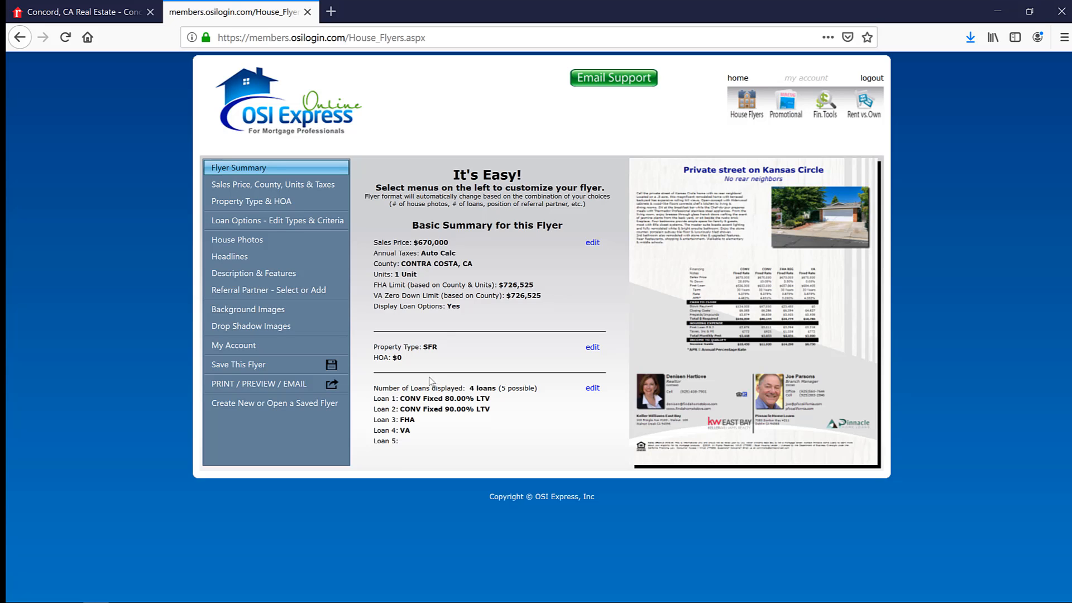
- Preview the finished flyer and review its description, loan comparison and contact sections
click(286, 385)
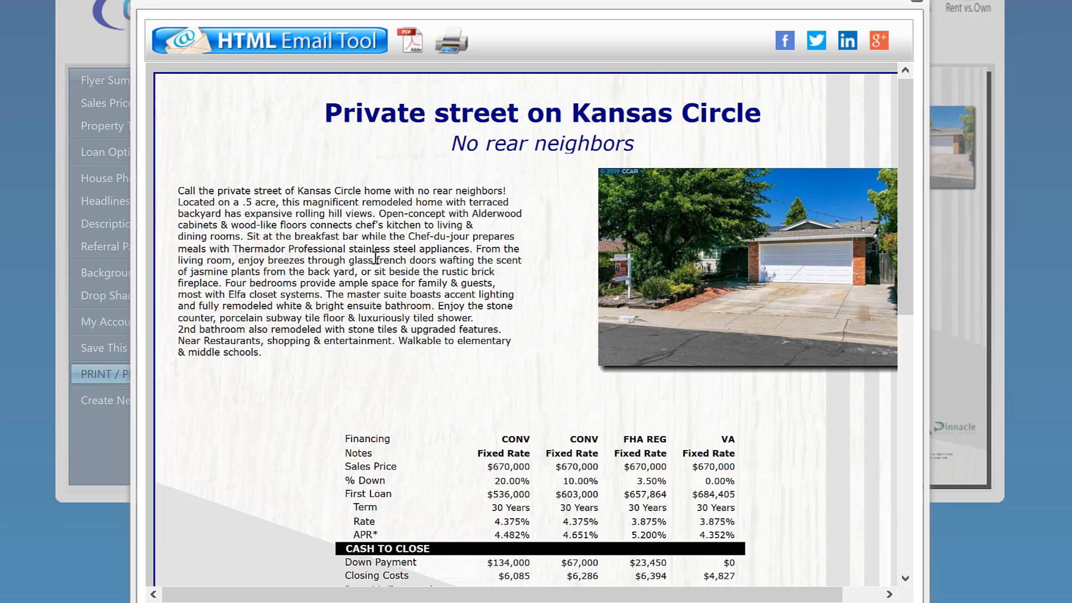
scroll(439, 370, down, 4)
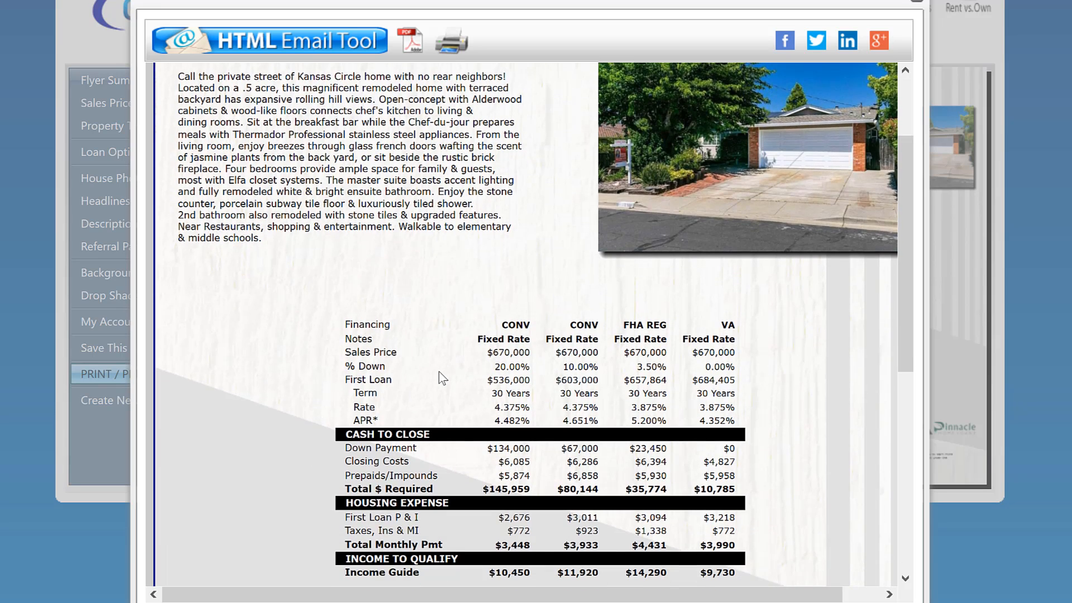
scroll(439, 372, down, 5)
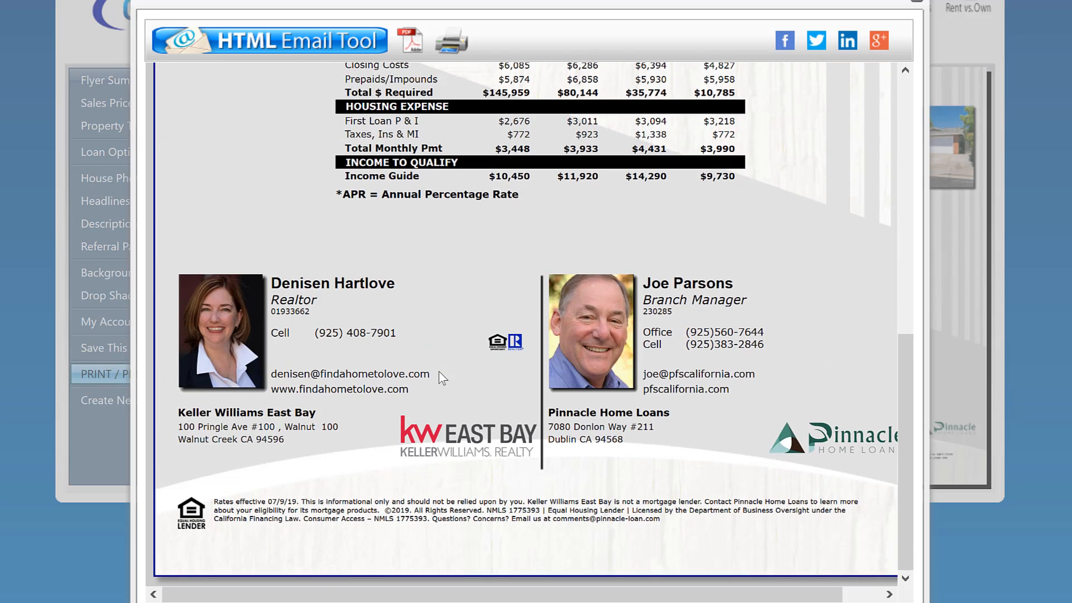
scroll(439, 371, up, 10)
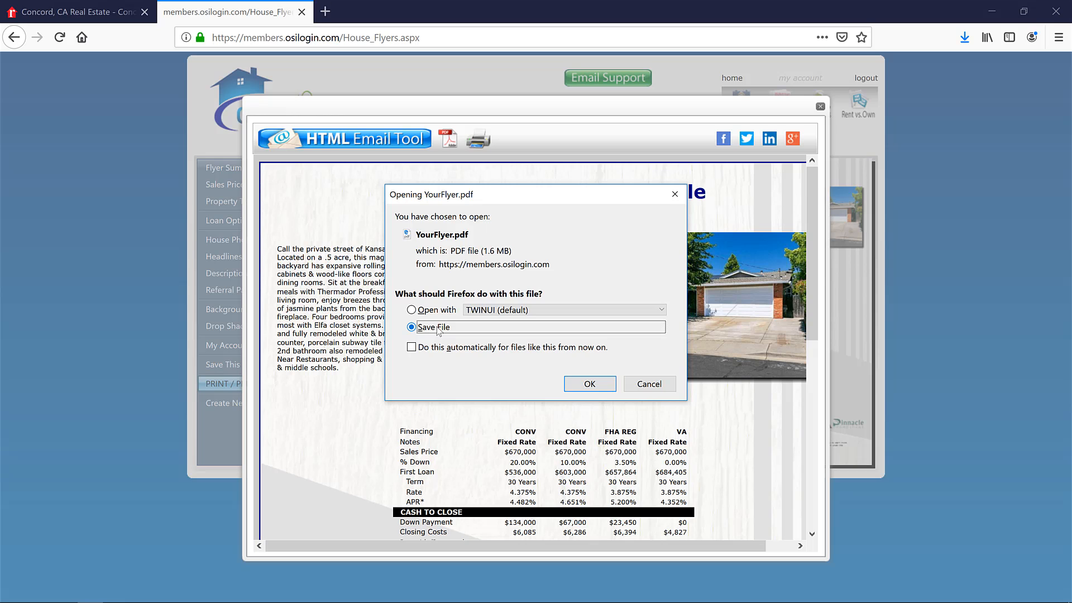
- Save the flyer's PDF file, YourFlyer.pdf, and check it in the browser's recent downloads
click(590, 387)
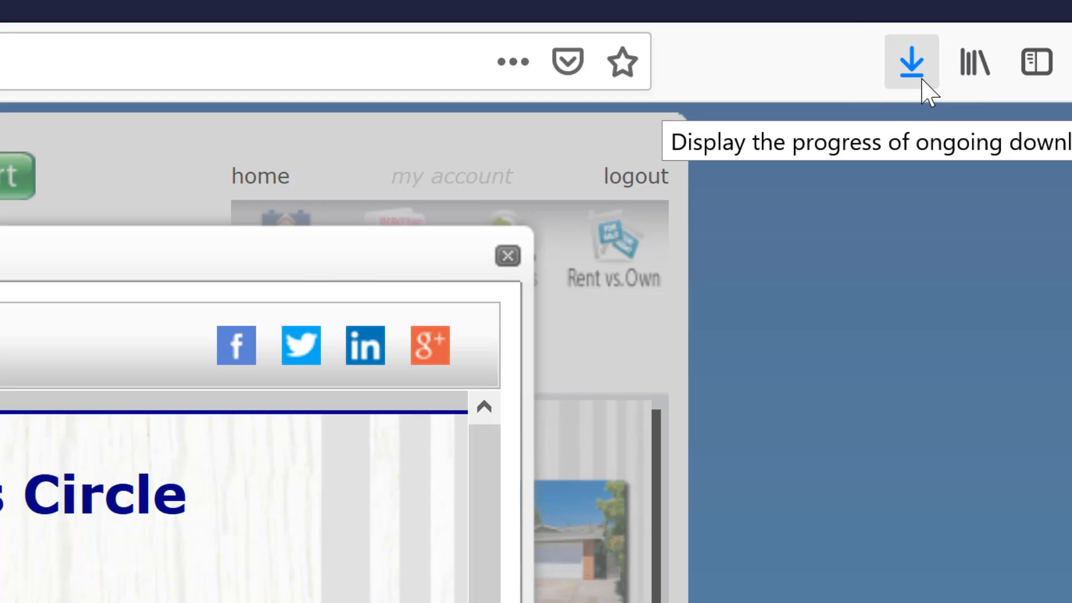
click(912, 63)
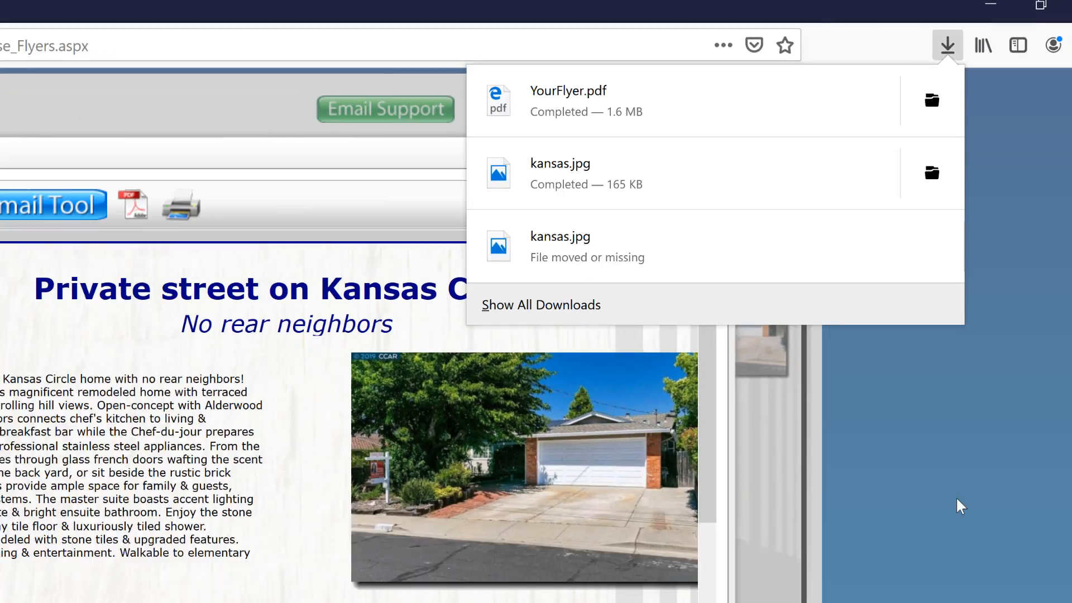
click(959, 504)
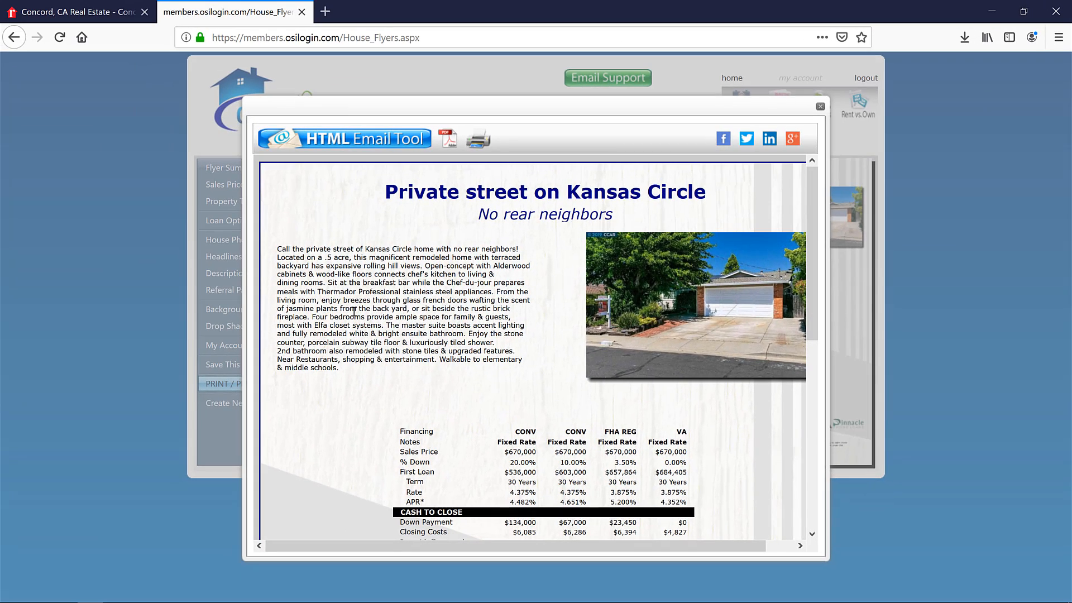